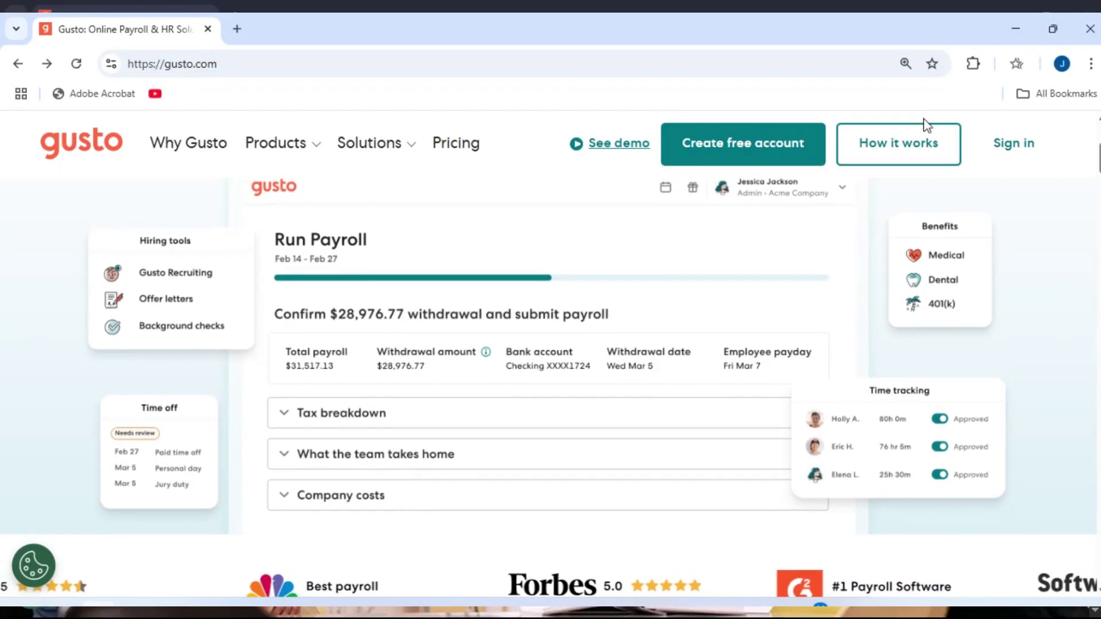
Step: Look over the Gusto homepage's introduction and its payroll, hiring, time-off, benefits and time-tracking preview
scroll(926, 125, up, 5)
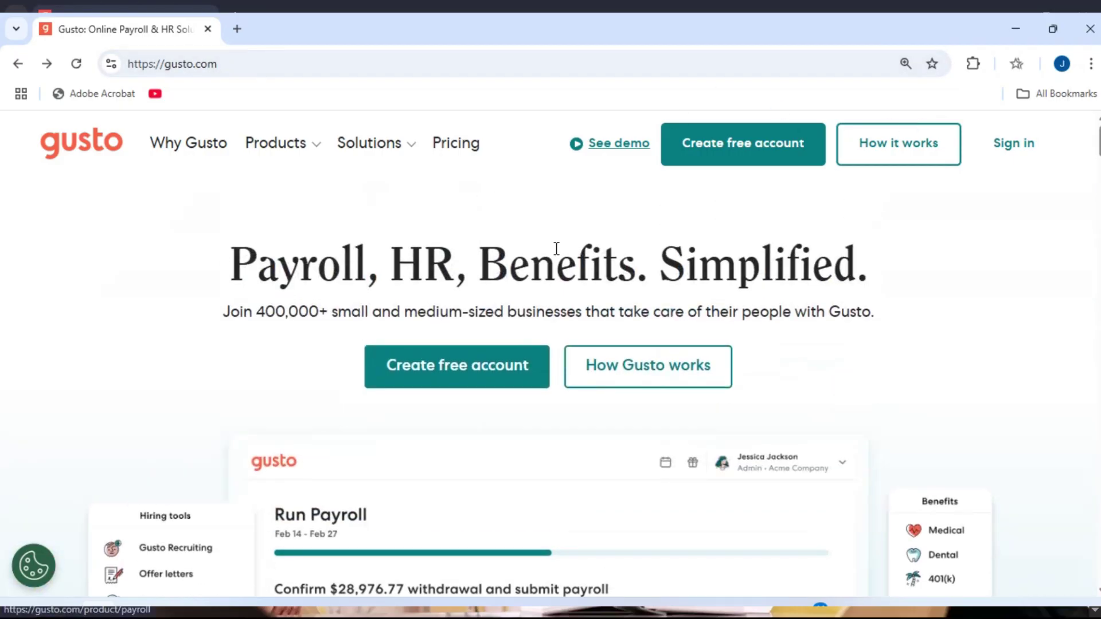
scroll(552, 250, down, 1)
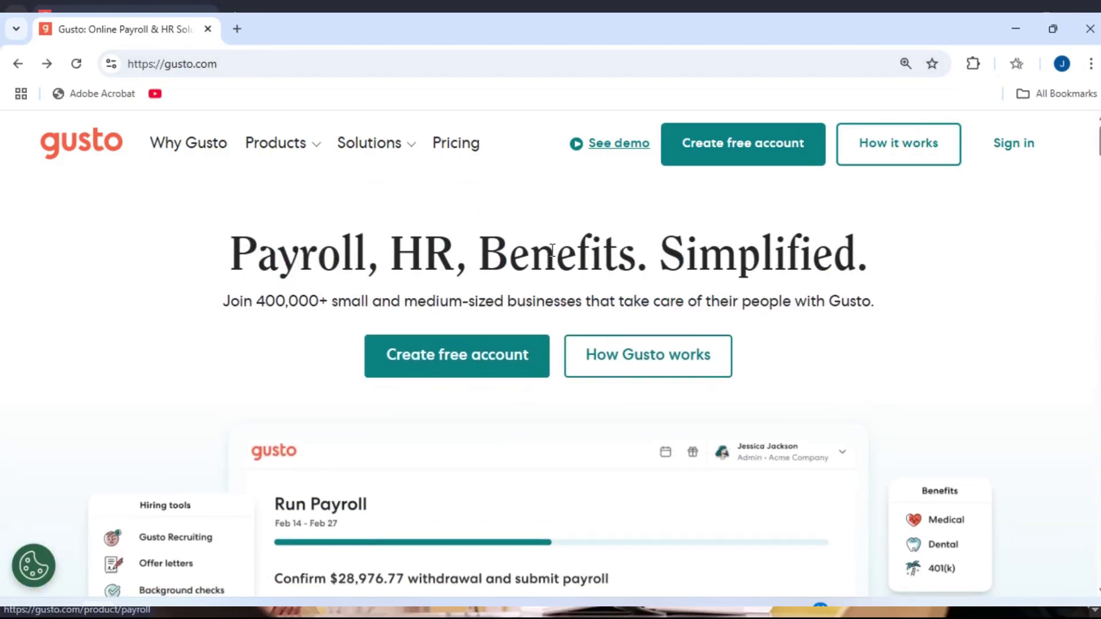
scroll(552, 250, down, 1)
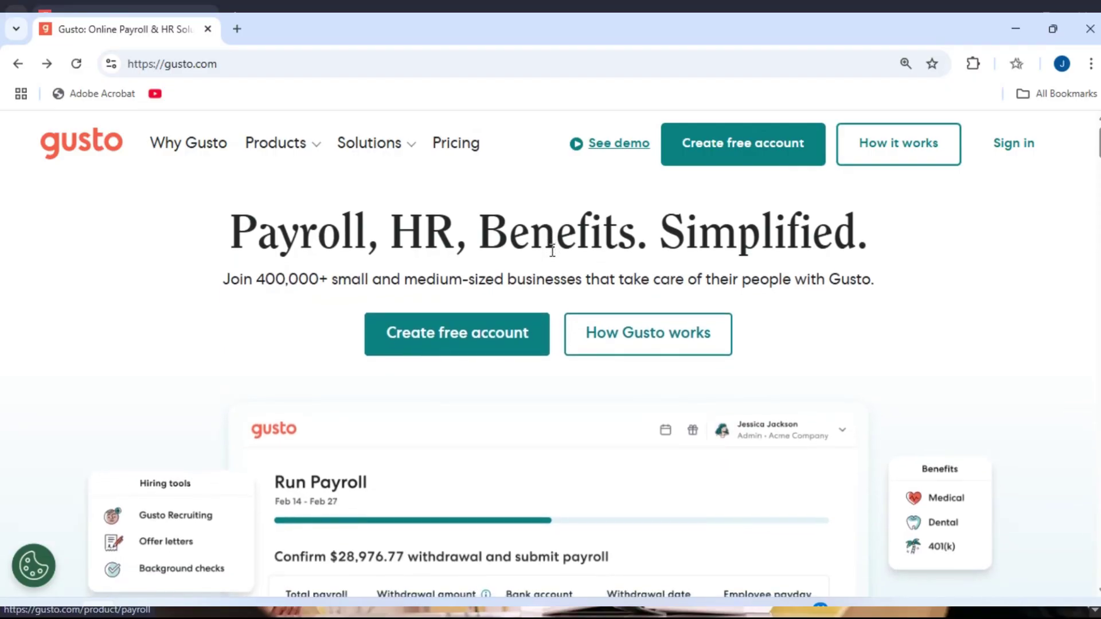
scroll(552, 250, down, 1)
scroll(552, 251, down, 1)
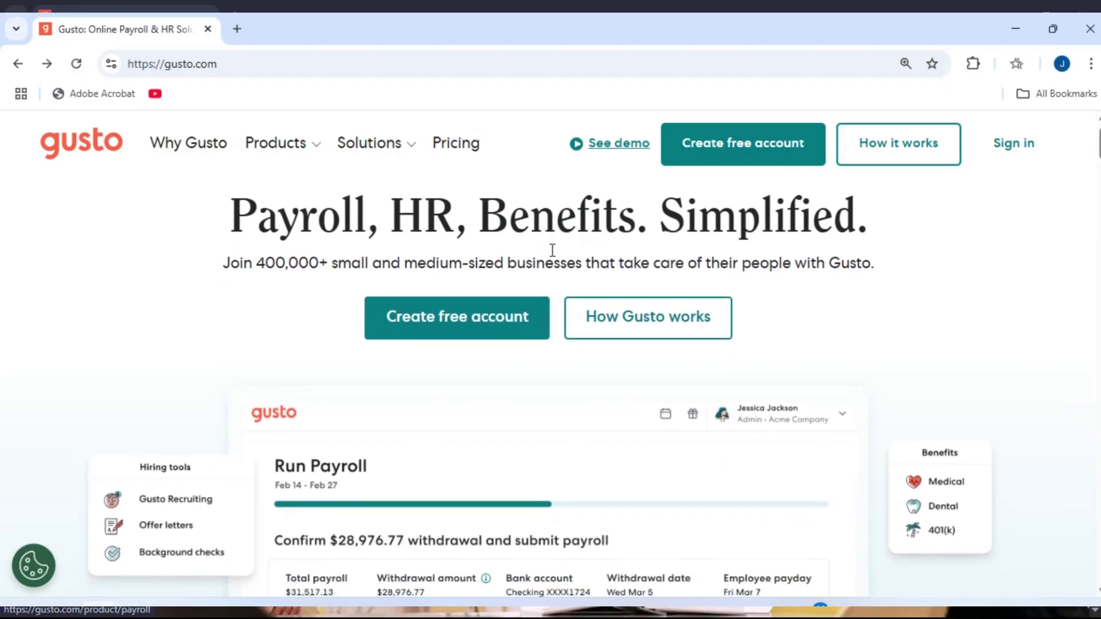
scroll(552, 251, down, 2)
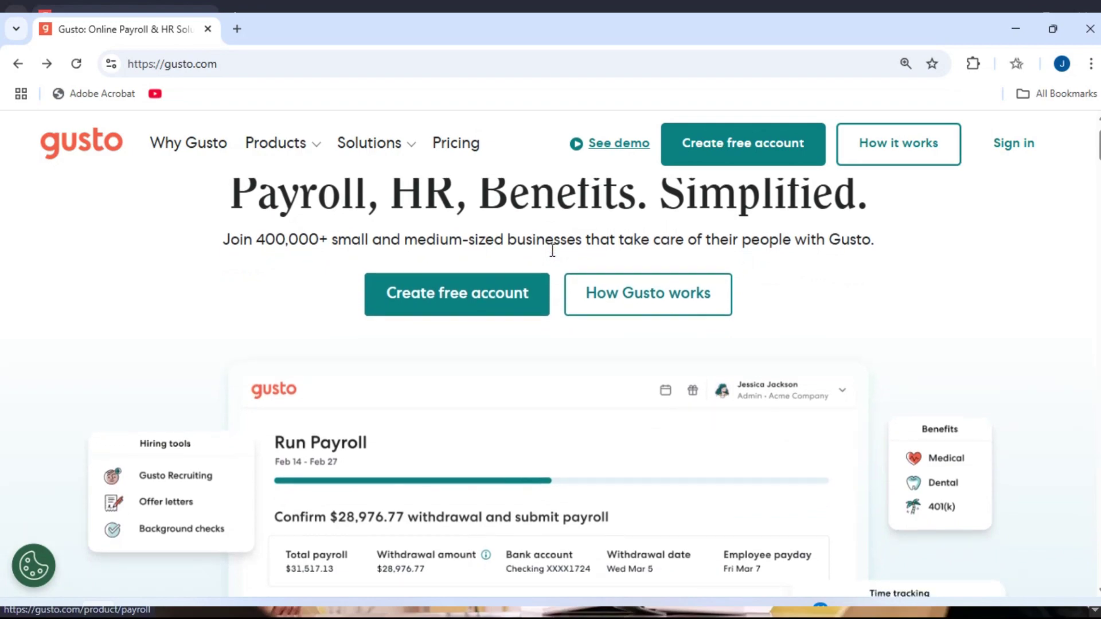
scroll(552, 255, down, 1)
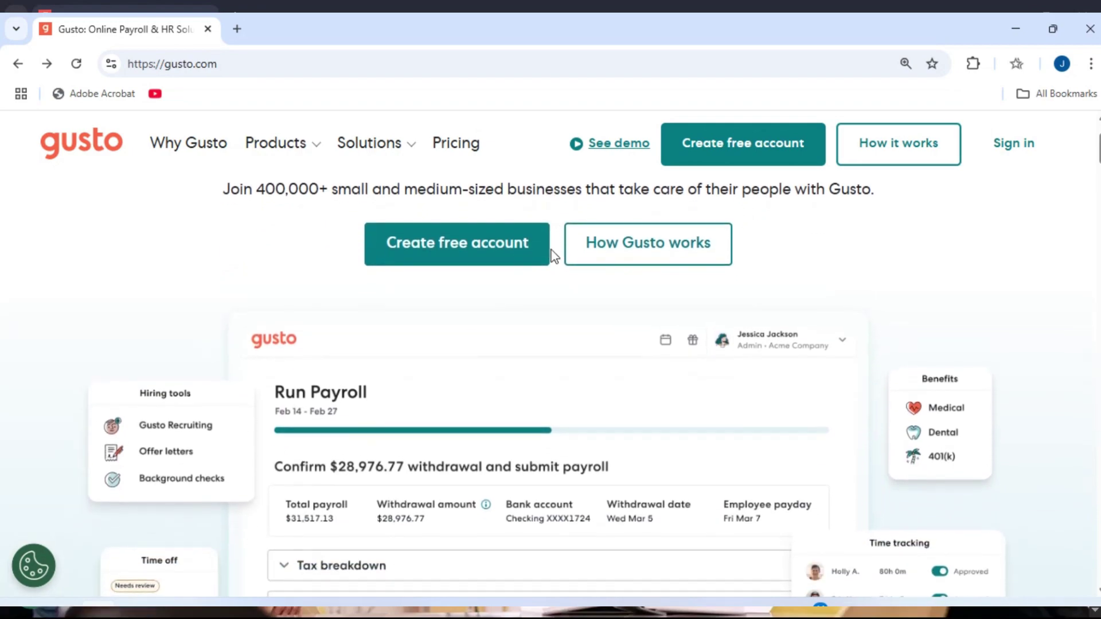
scroll(552, 255, down, 1)
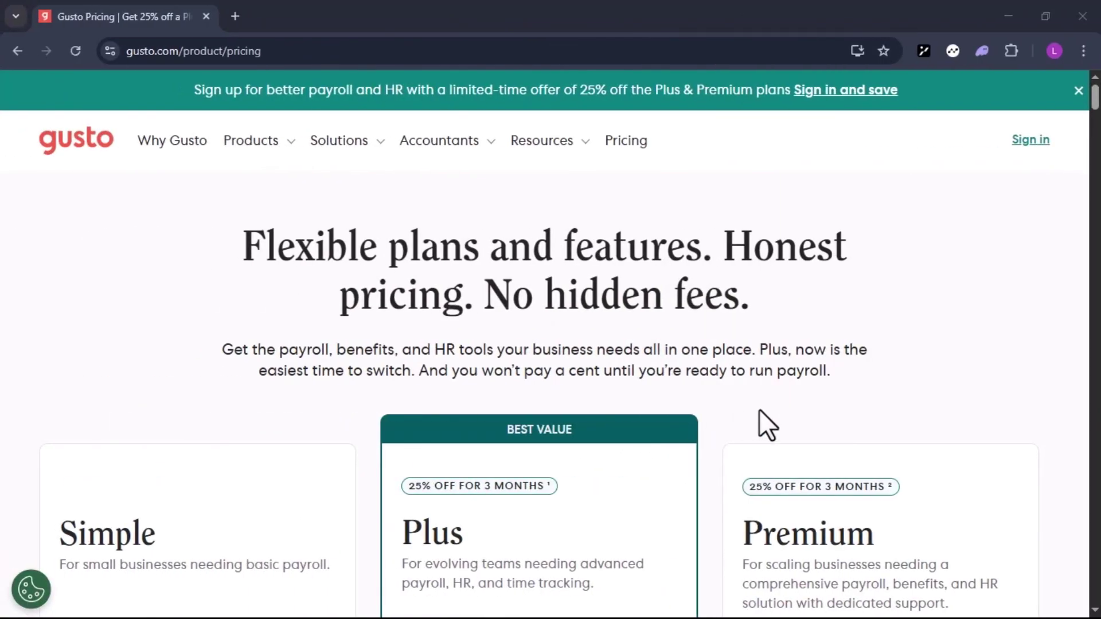
Step: Look over the plans on the Gusto pricing page, from Simple, Plus and Premium to the Contractor Only offer
scroll(759, 410, down, 2)
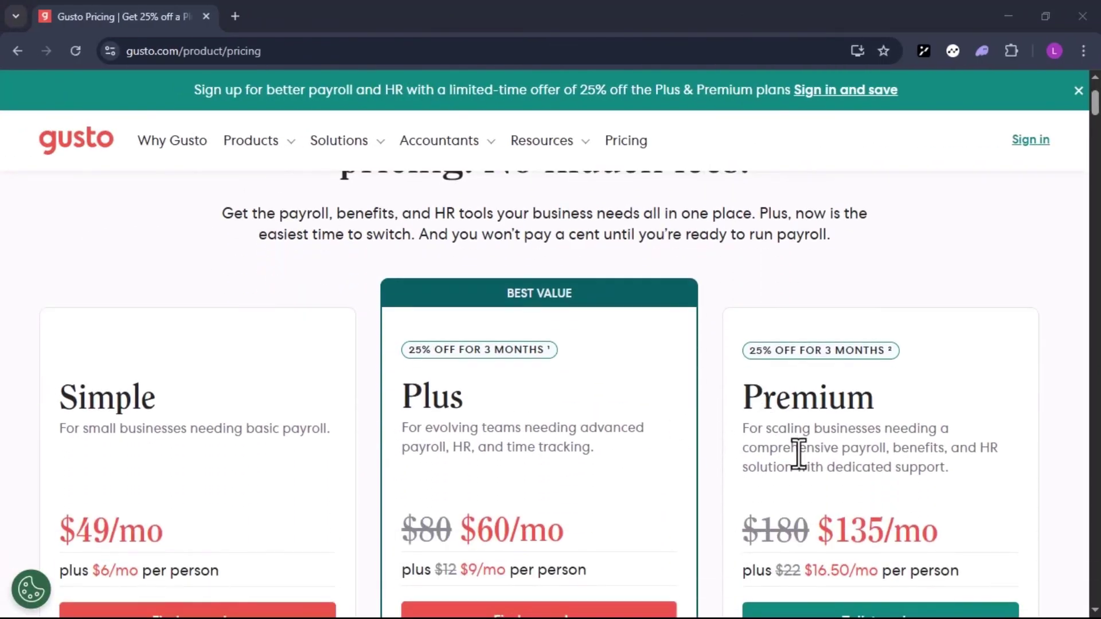
scroll(666, 441, down, 3)
scroll(666, 422, down, 15)
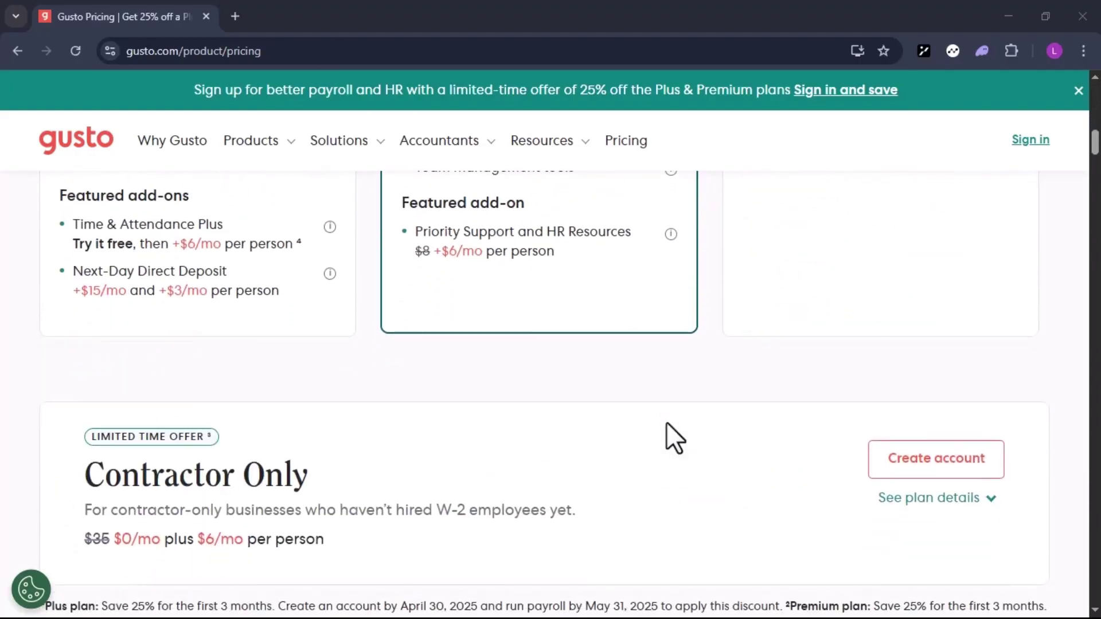
scroll(75, 219, up, 1)
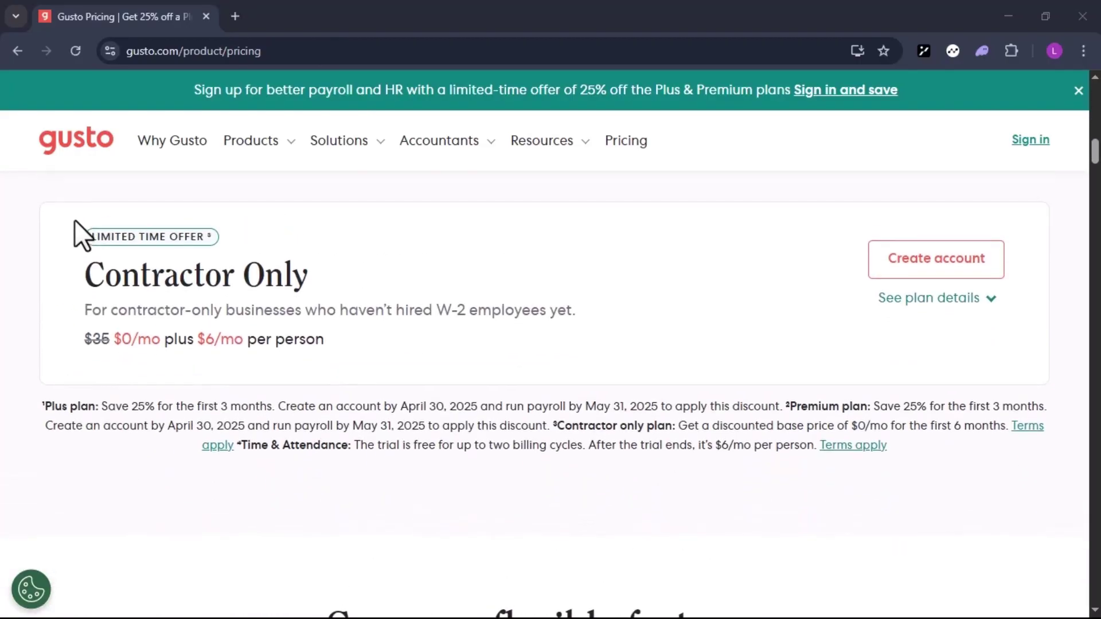
scroll(300, 275, up, 12)
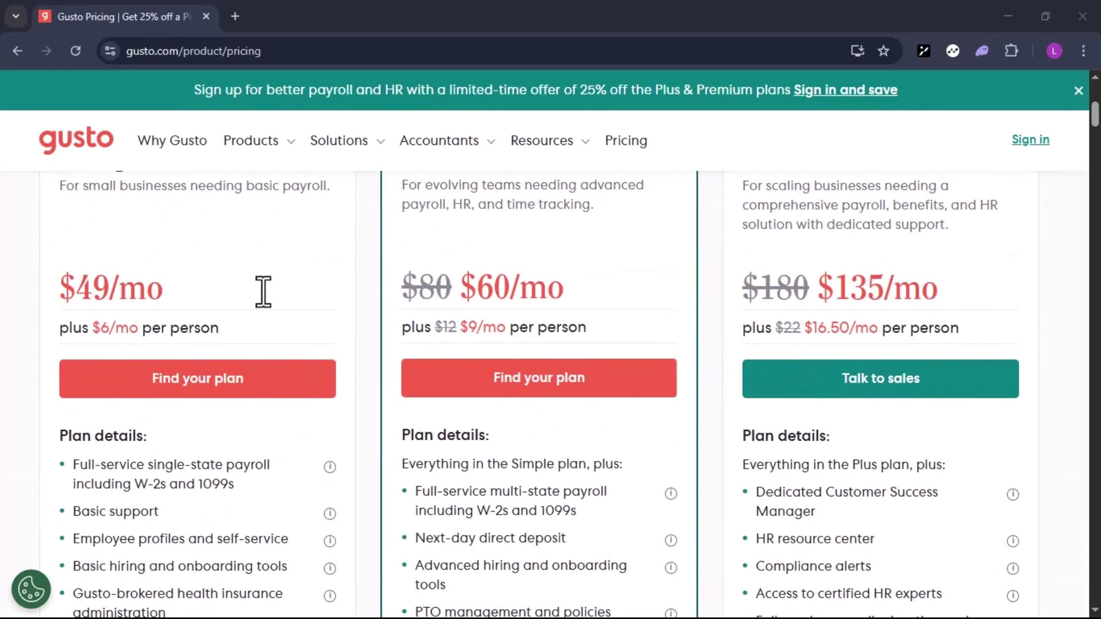
scroll(37, 339, up, 5)
scroll(317, 446, down, 3)
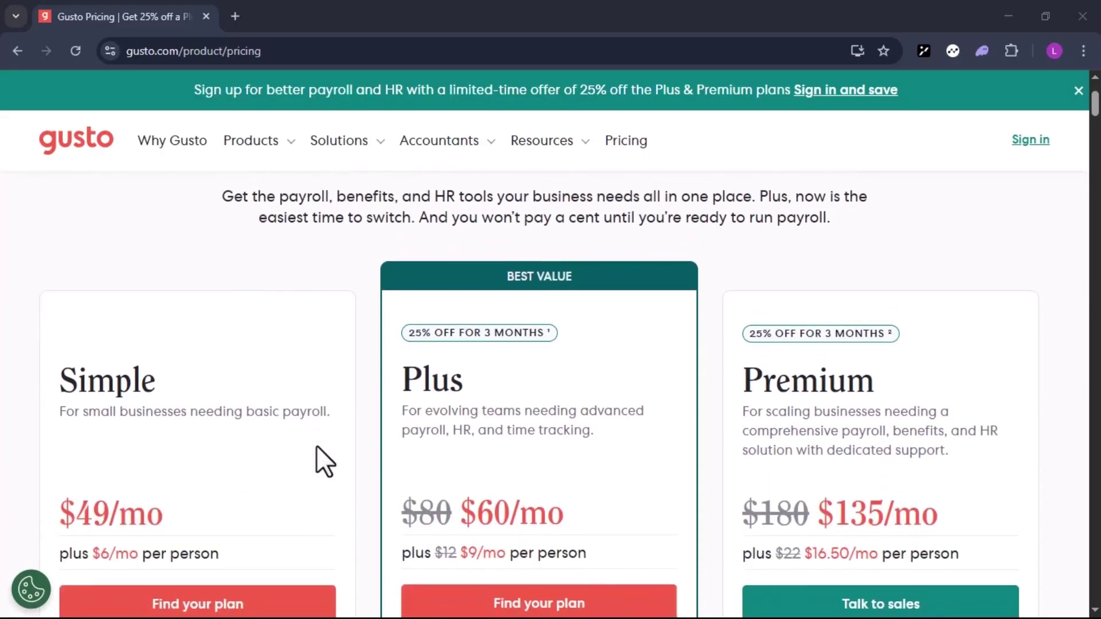
Step: Examine the Simple plan's price, plan details and the explanation of its full-service single-state payroll
scroll(306, 424, down, 1)
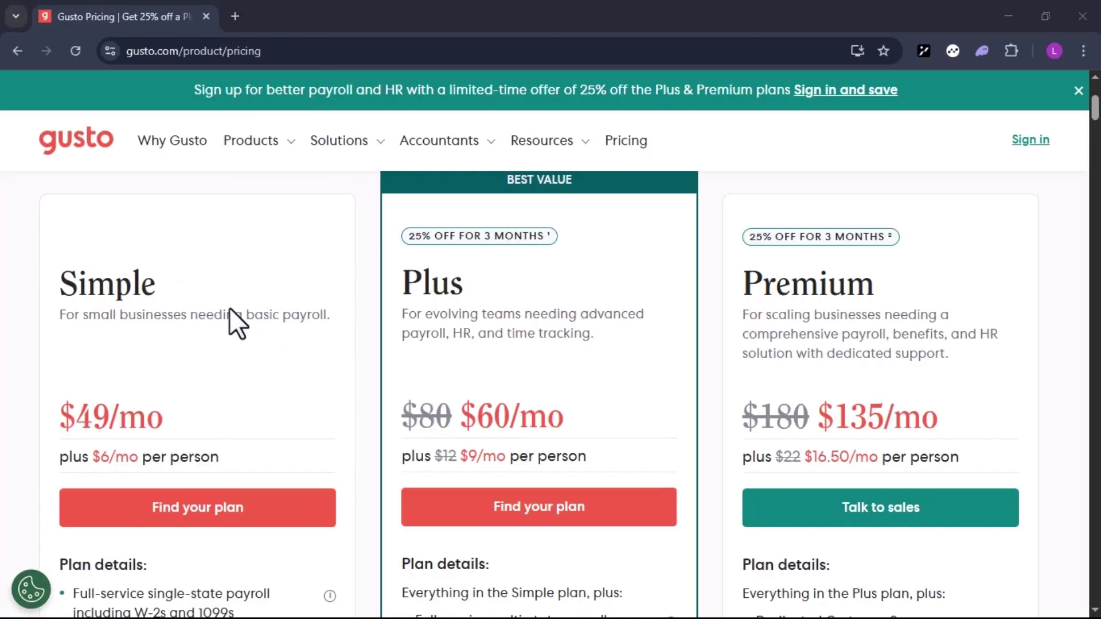
scroll(229, 308, down, 1)
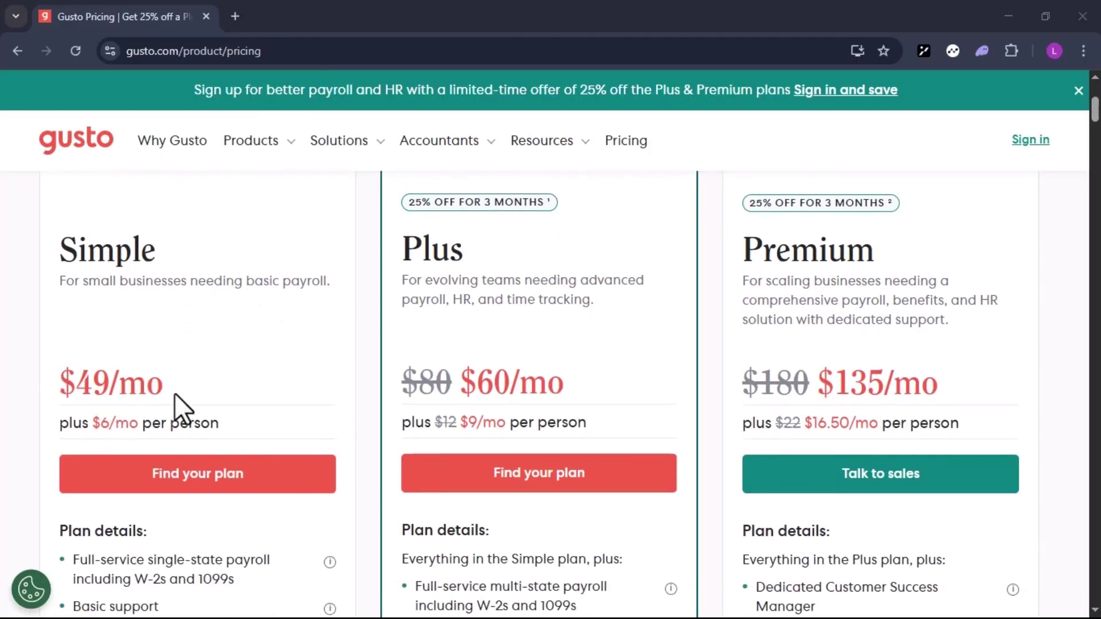
scroll(146, 432, down, 1)
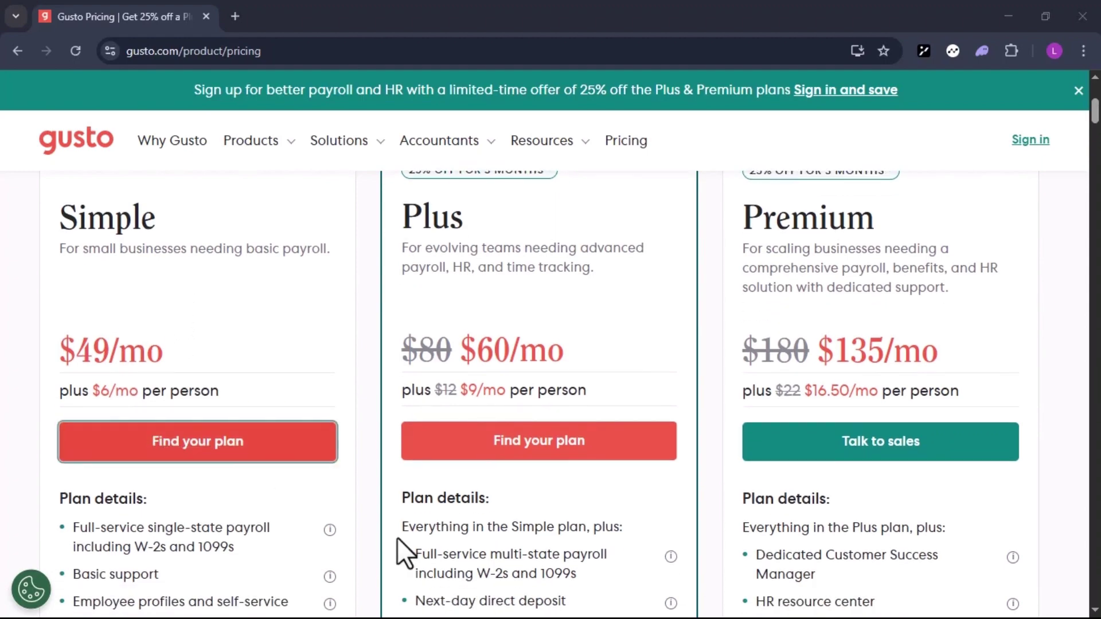
mouse_move(330, 530)
scroll(273, 514, down, 8)
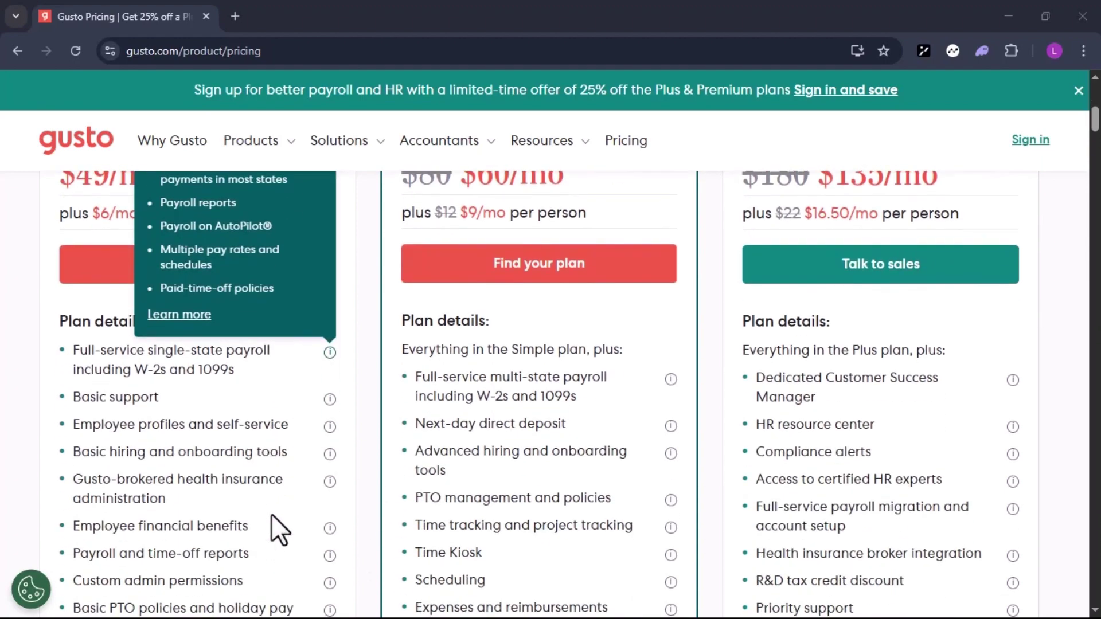
scroll(272, 515, up, 10)
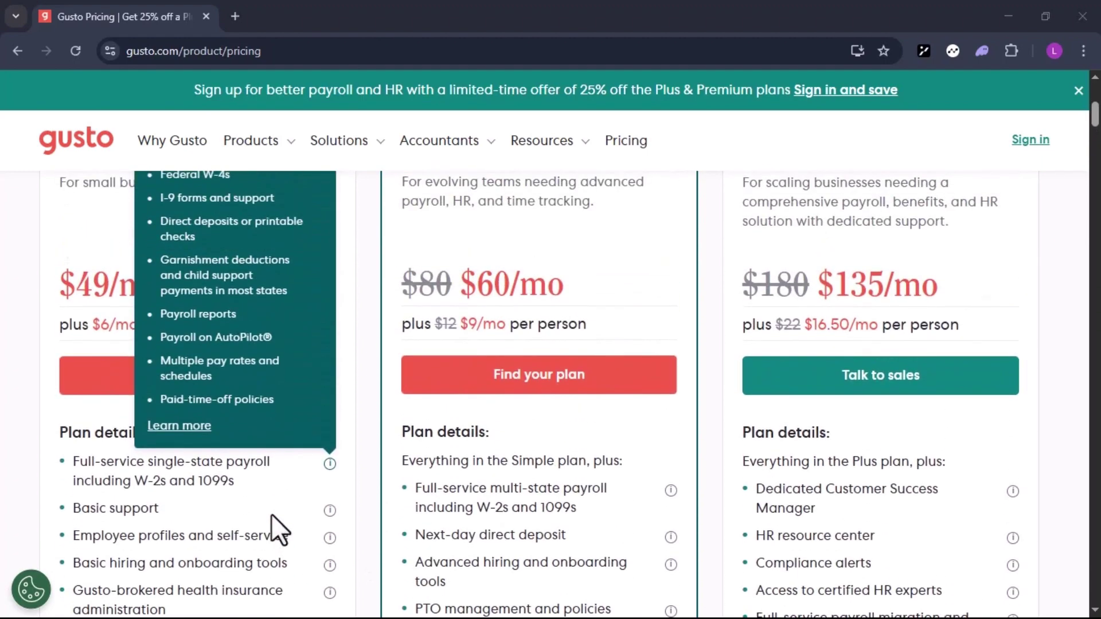
Step: Examine the Plus plan's discounted price, its plan details and its featured add-on
scroll(435, 289, up, 2)
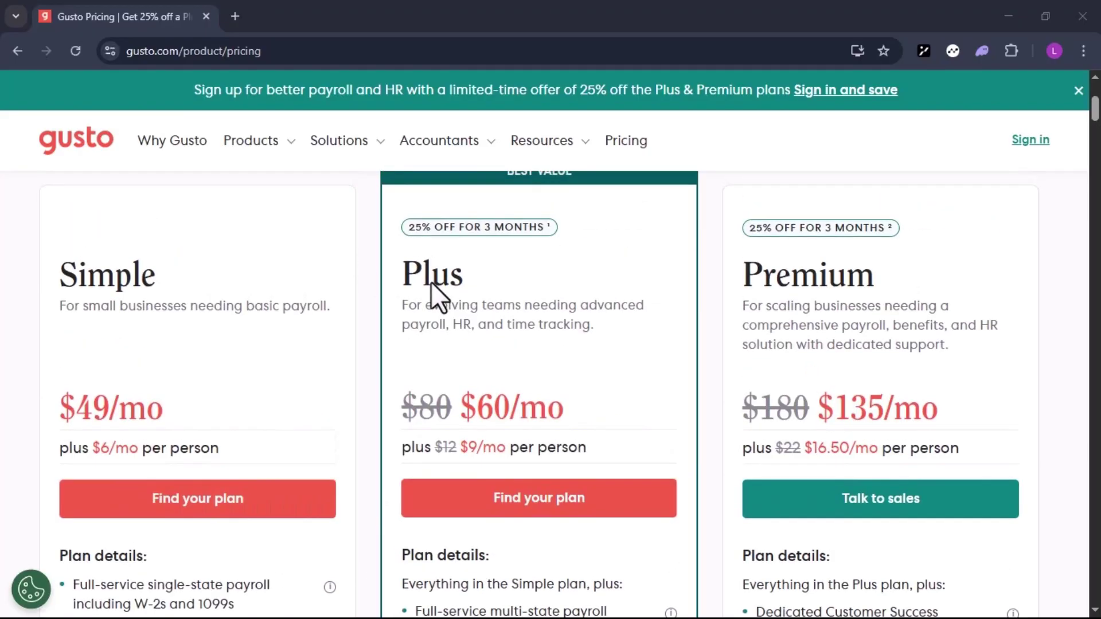
scroll(459, 284, up, 3)
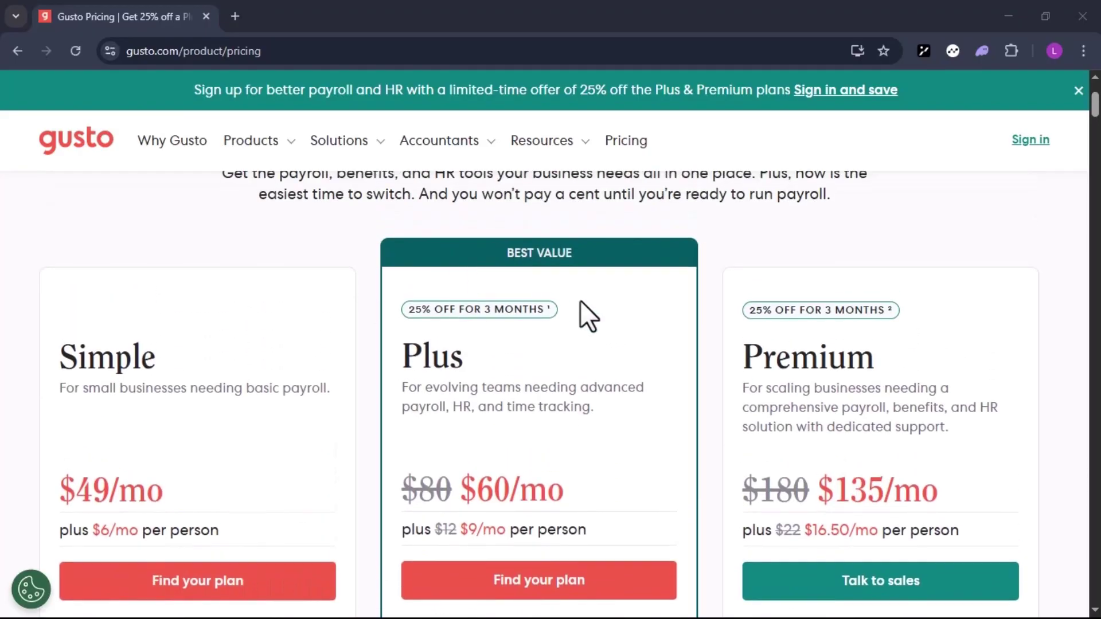
scroll(494, 328, down, 2)
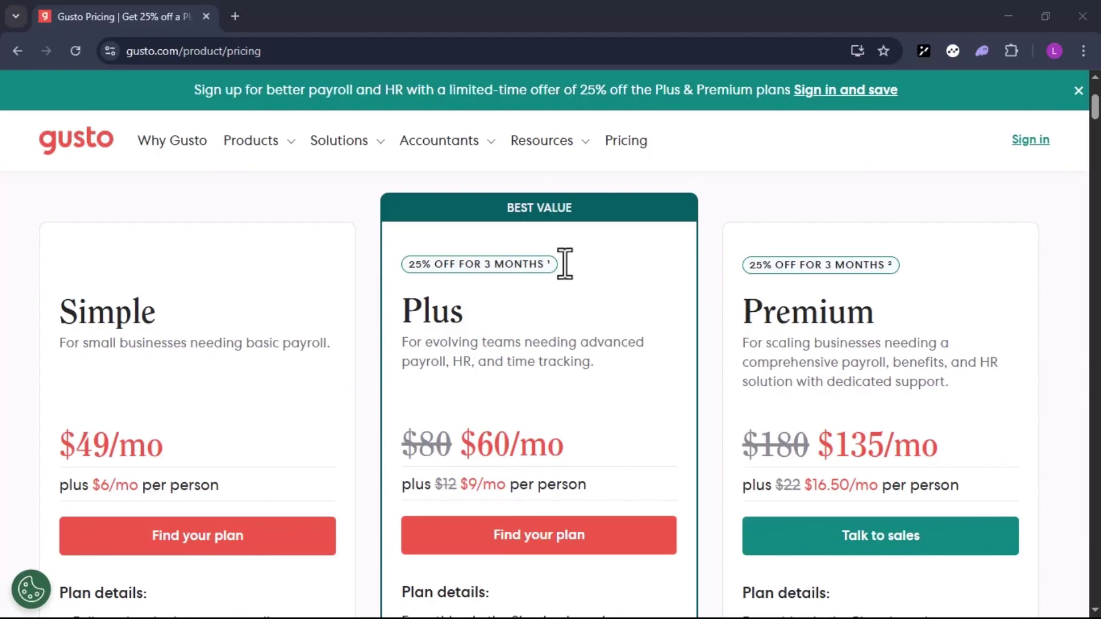
scroll(608, 350, down, 2)
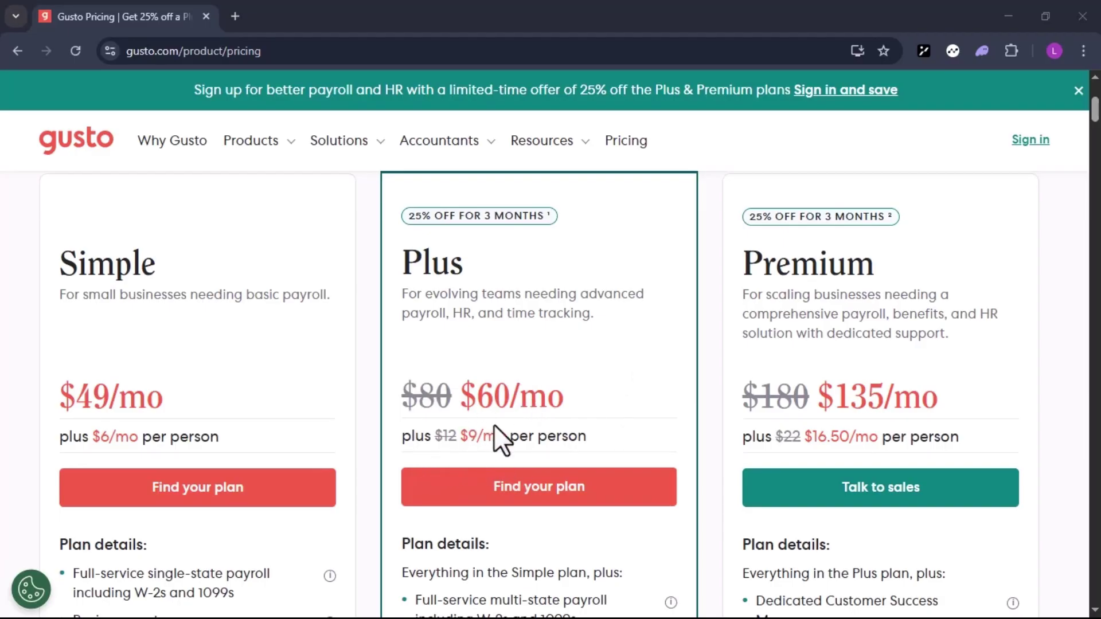
scroll(582, 491, down, 4)
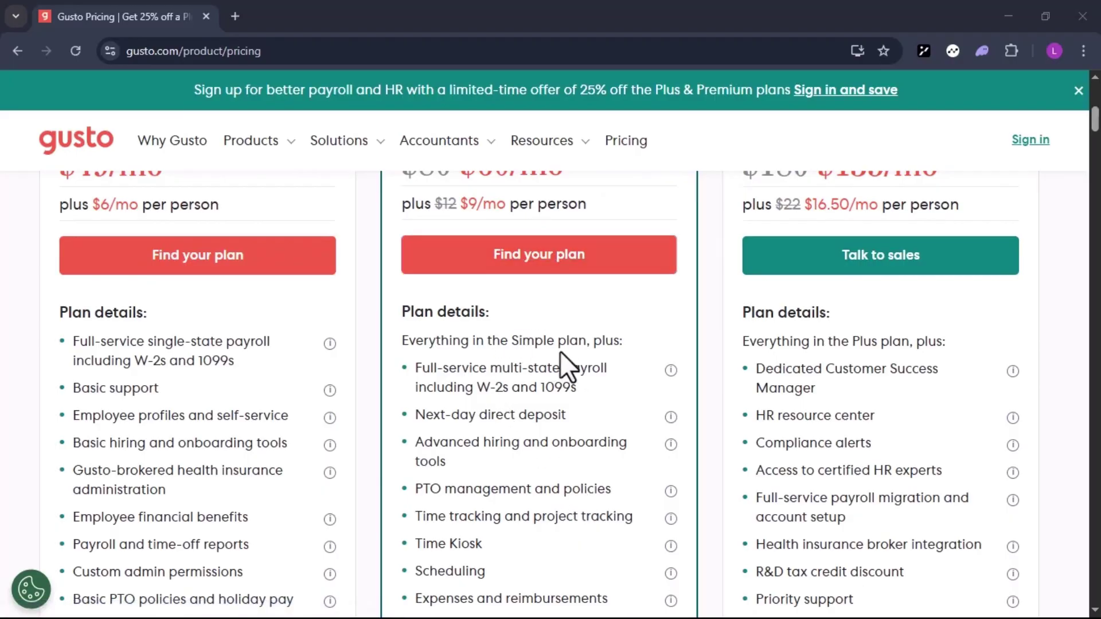
scroll(569, 457, down, 3)
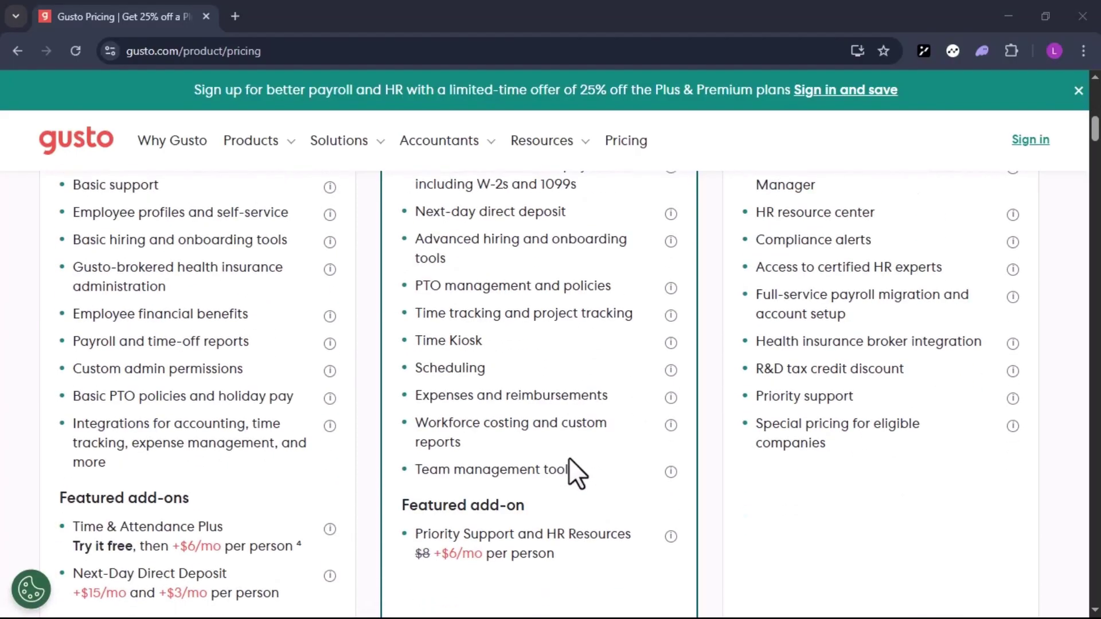
Step: Examine the Premium plan's discounted price and the full list of its plan details
scroll(569, 458, up, 3)
scroll(569, 458, up, 5)
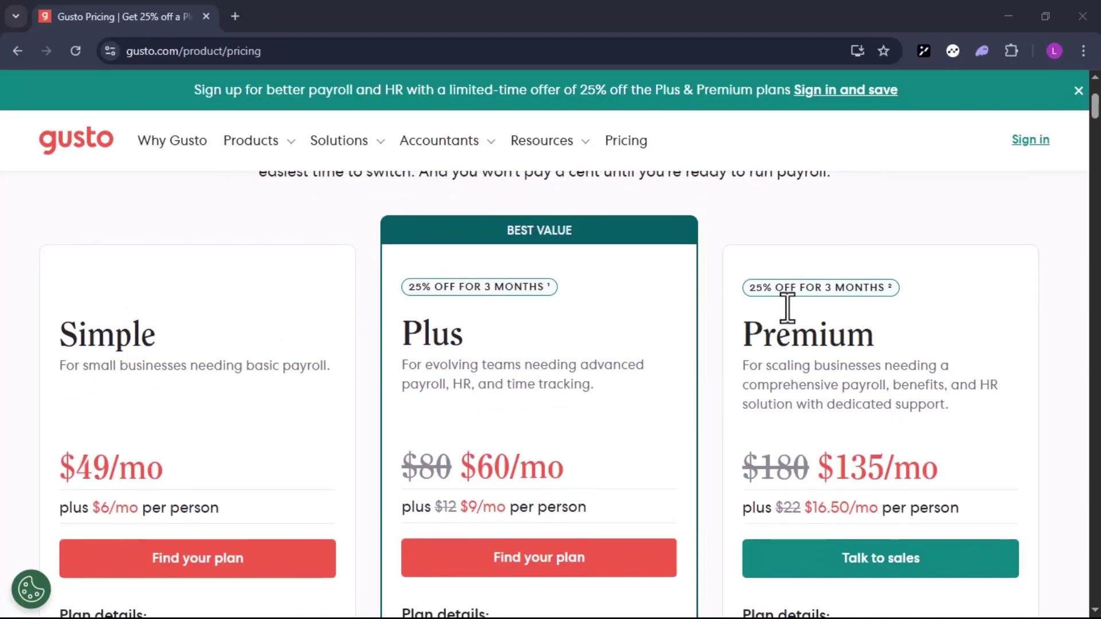
scroll(903, 320, down, 2)
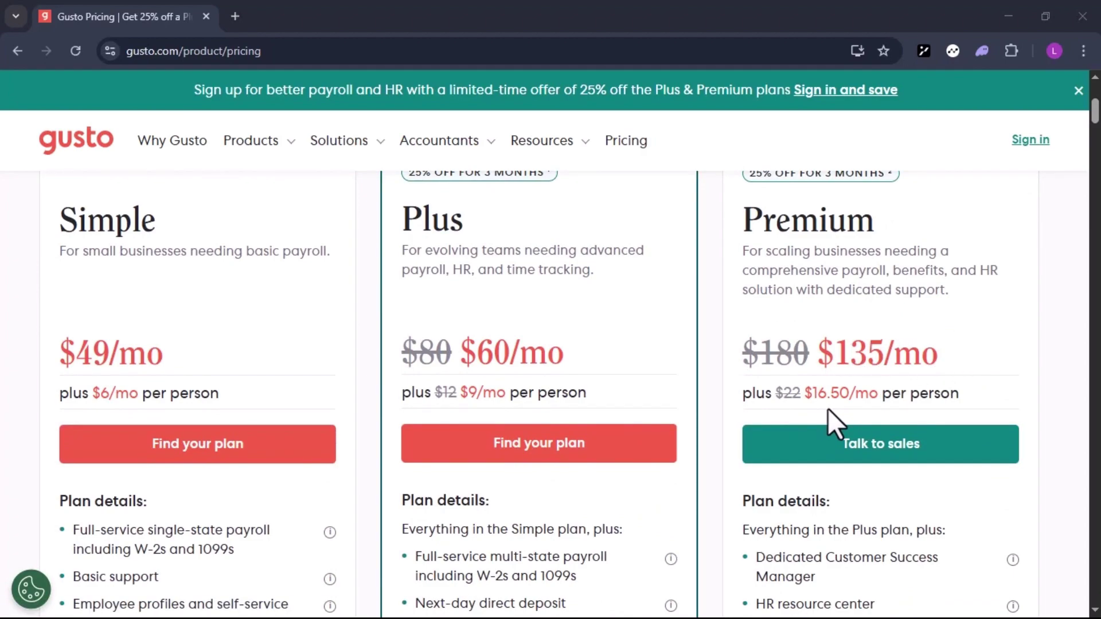
scroll(926, 466, down, 3)
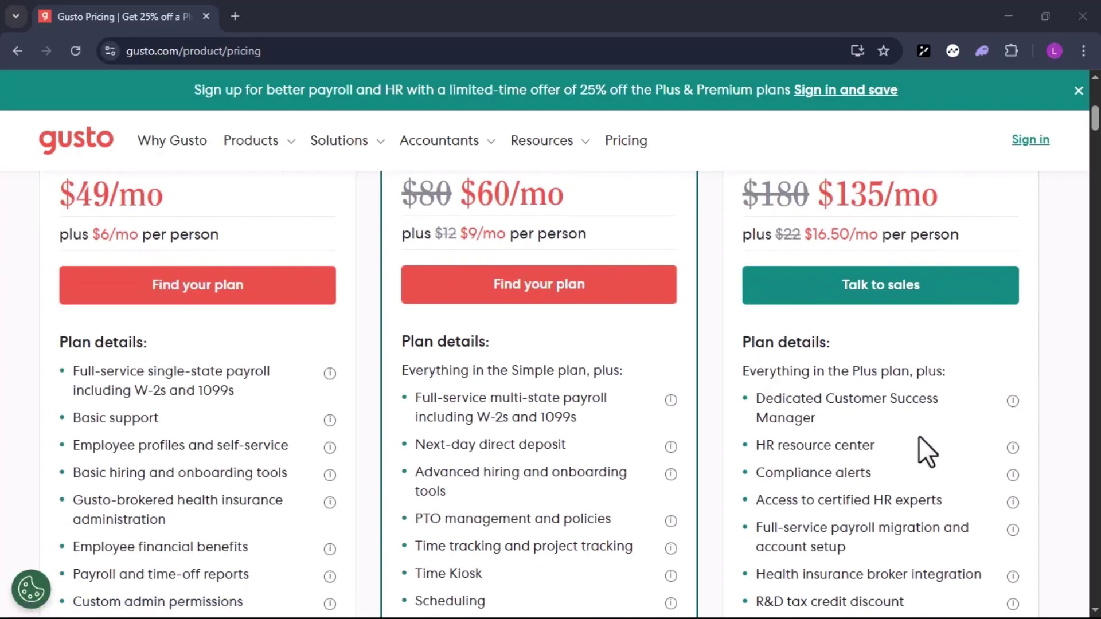
scroll(920, 438, down, 4)
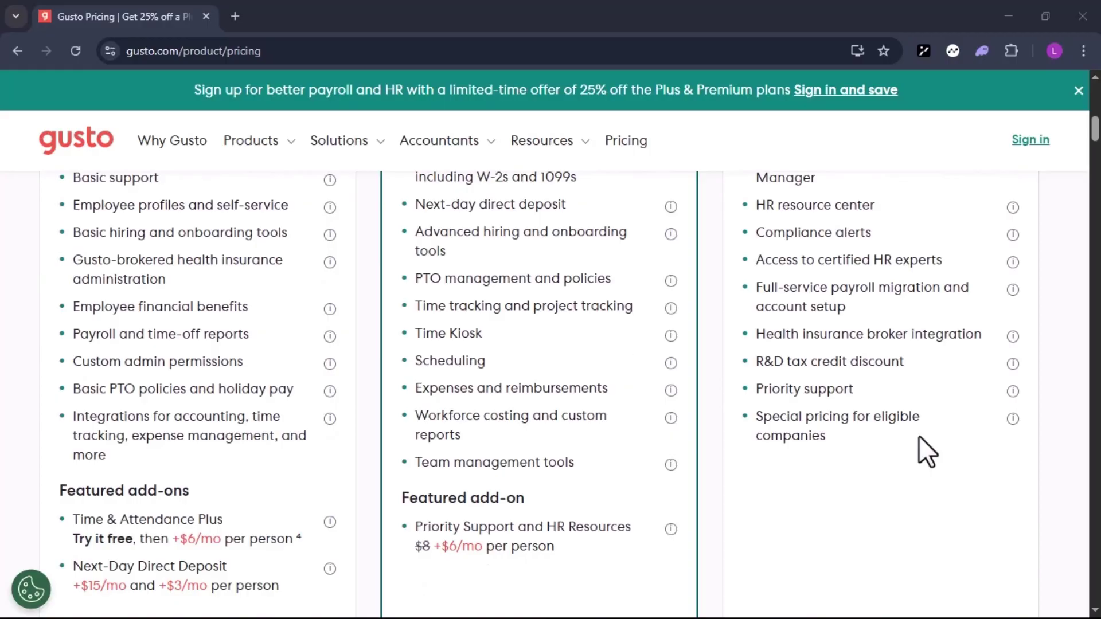
scroll(918, 436, up, 6)
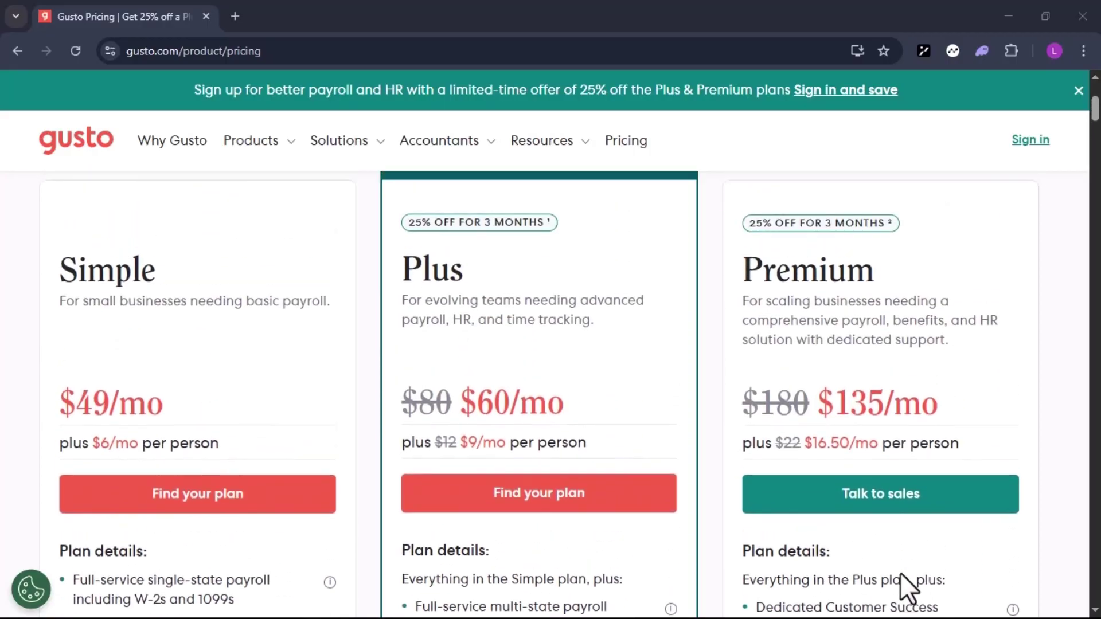
scroll(900, 573, up, 3)
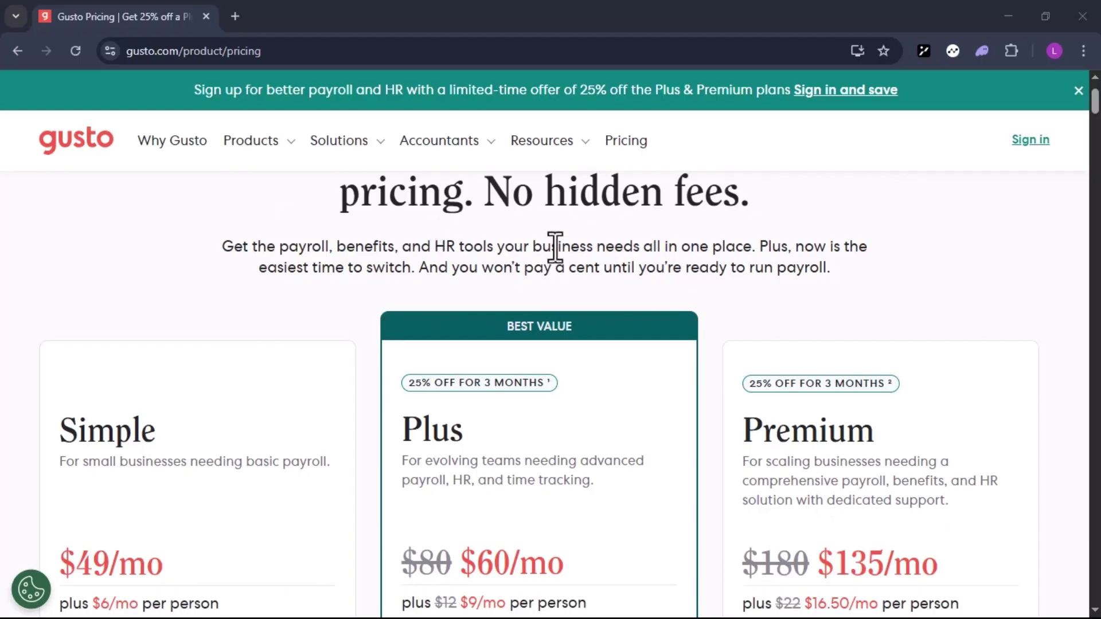
Step: Return to the Gusto homepage, open the account creation form and review its required fields
key(alt+Left)
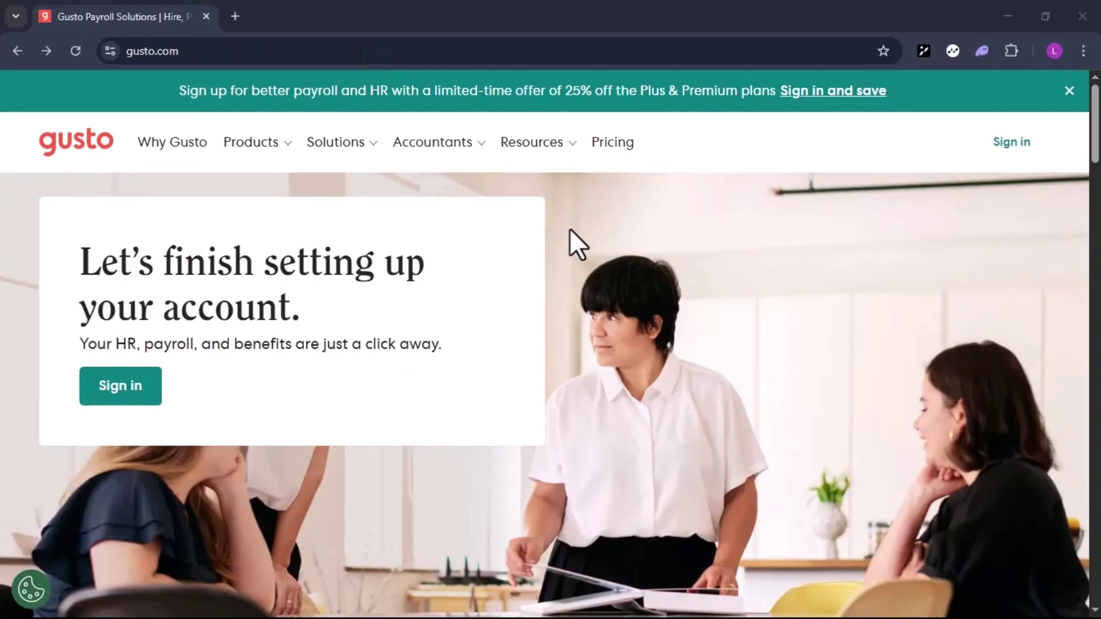
scroll(645, 427, down, 20)
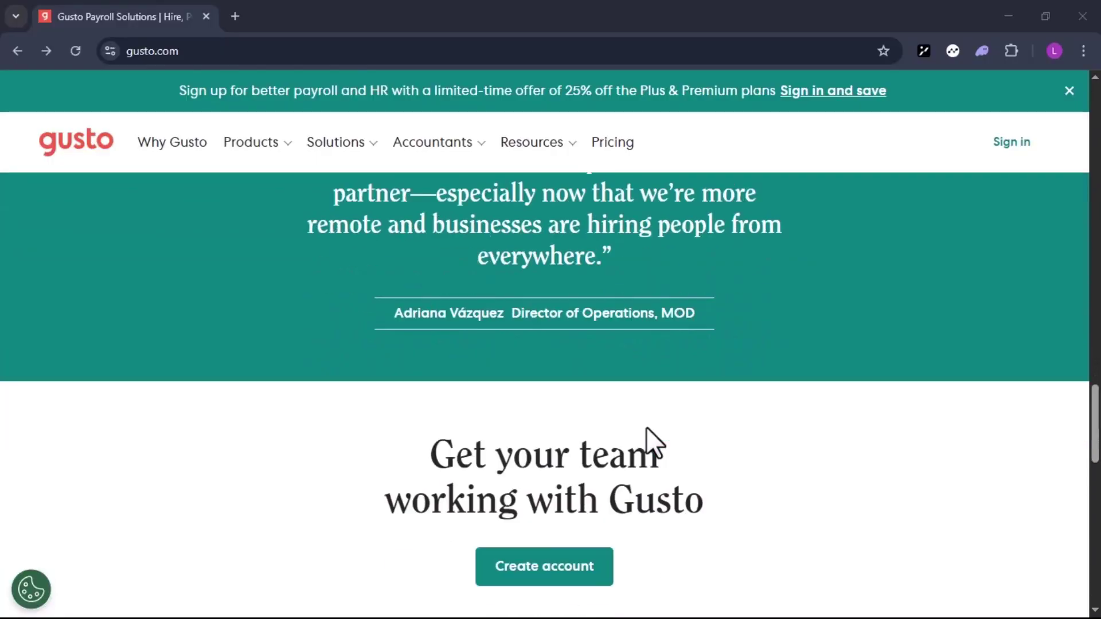
scroll(646, 426, down, 3)
click(575, 408)
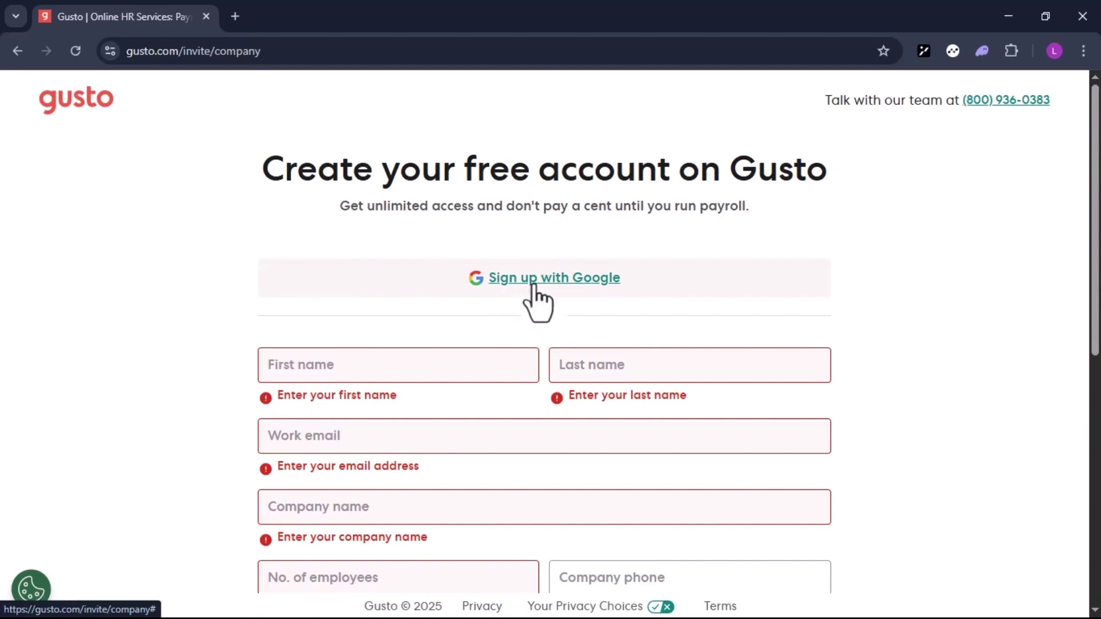
scroll(514, 304, down, 1)
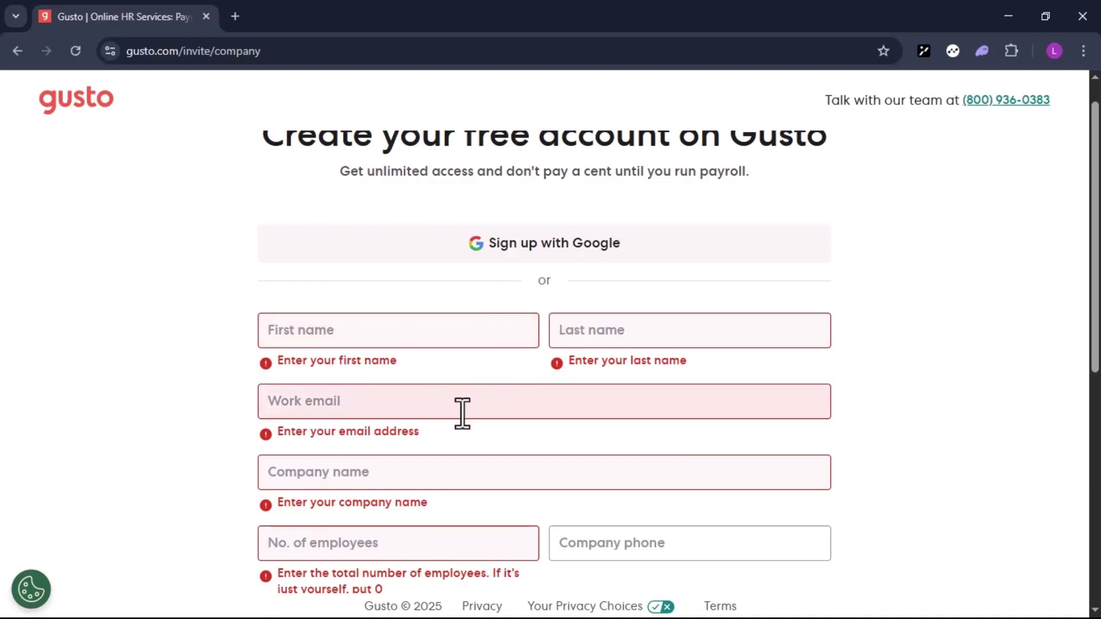
scroll(462, 413, down, 2)
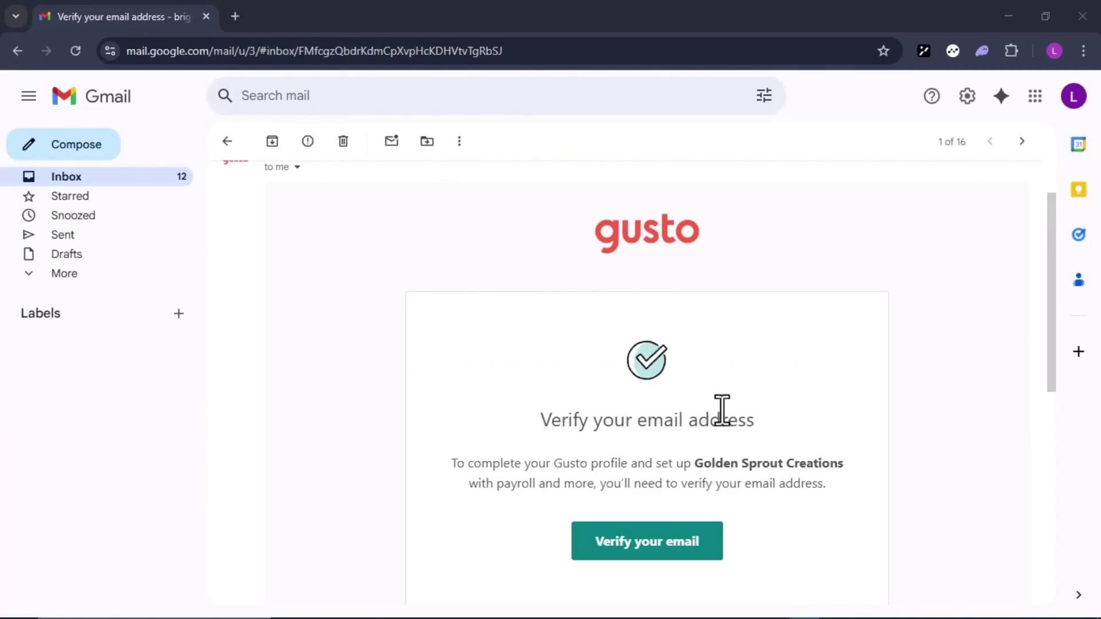
Step: Verify the account's email address from the Gusto verification message
scroll(720, 410, down, 2)
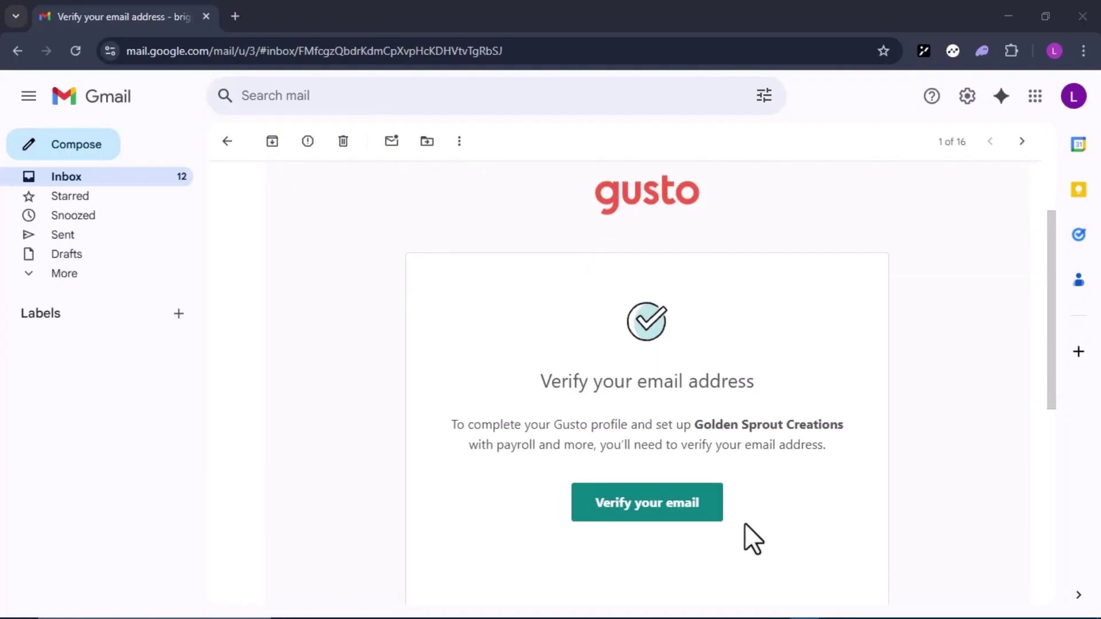
click(668, 518)
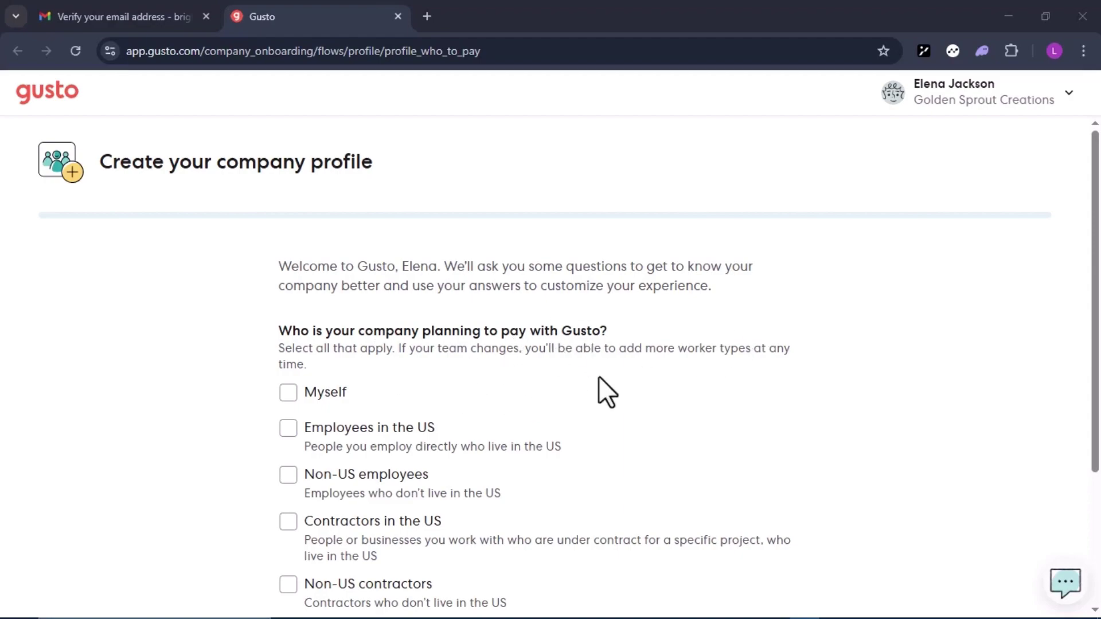
Step: Review the worker types, select Myself and Contractors in the US as the people to pay, and continue
scroll(599, 394, down, 2)
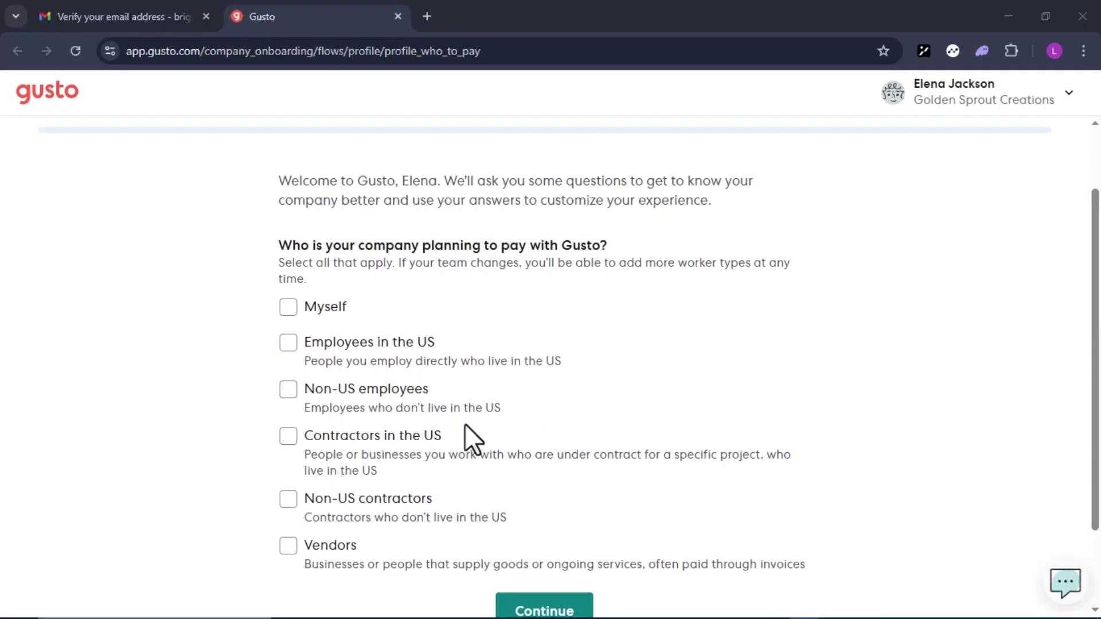
scroll(465, 425, down, 1)
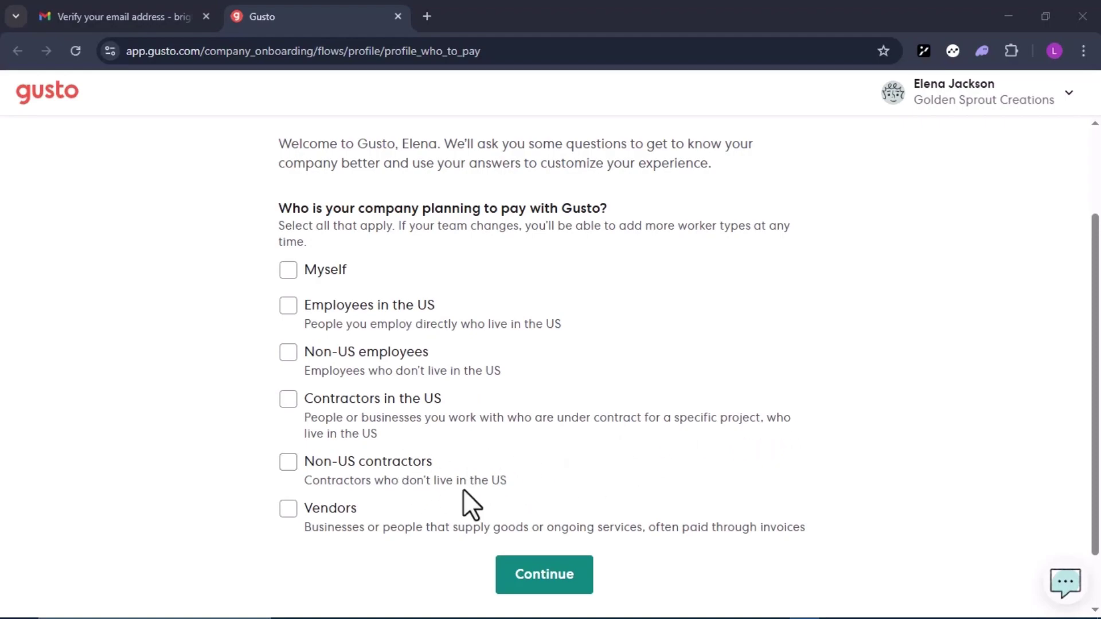
scroll(463, 491, down, 1)
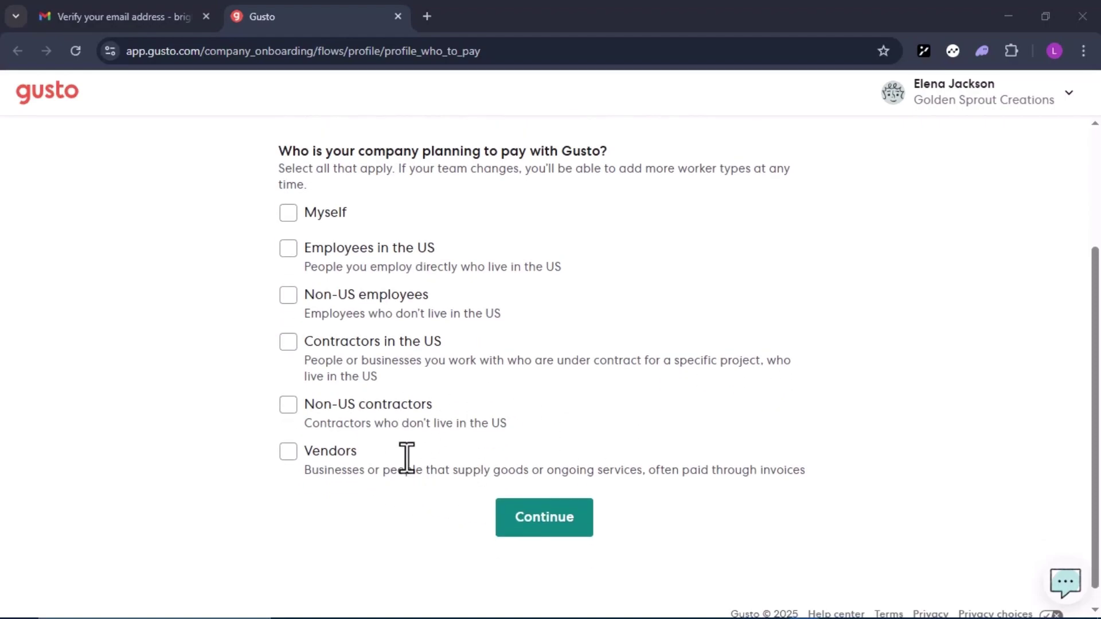
scroll(407, 458, up, 2)
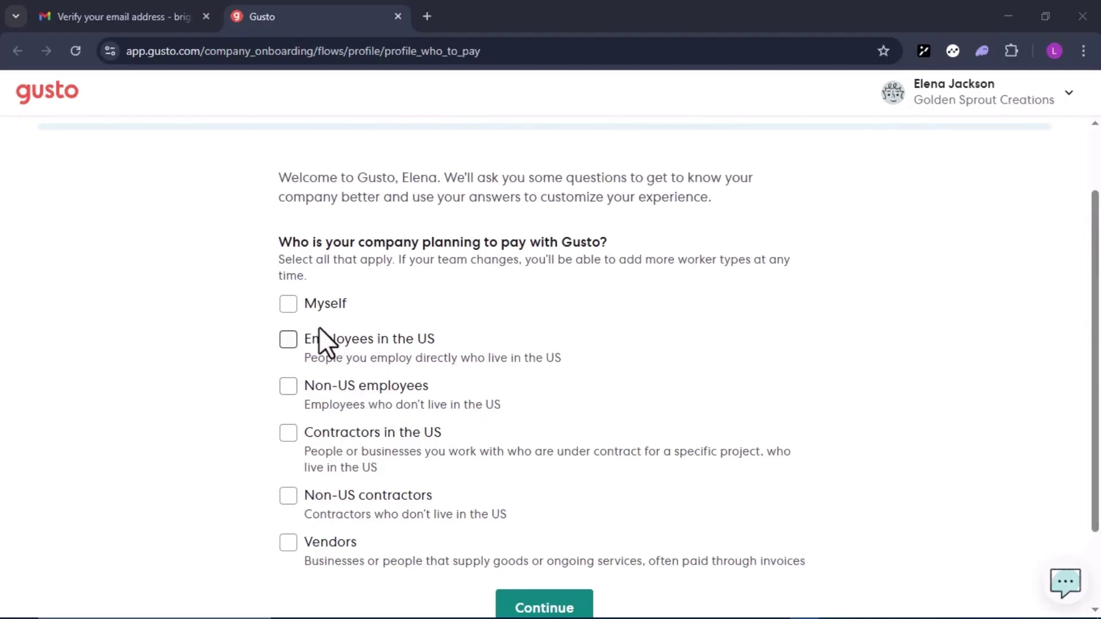
click(281, 310)
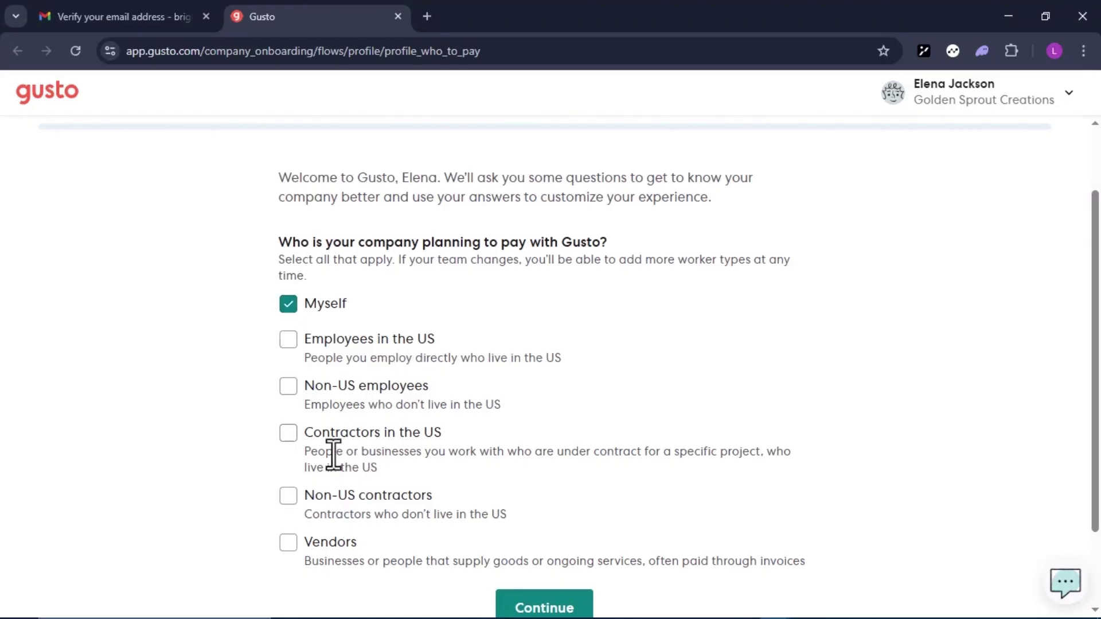
click(288, 434)
scroll(486, 202, down, 1)
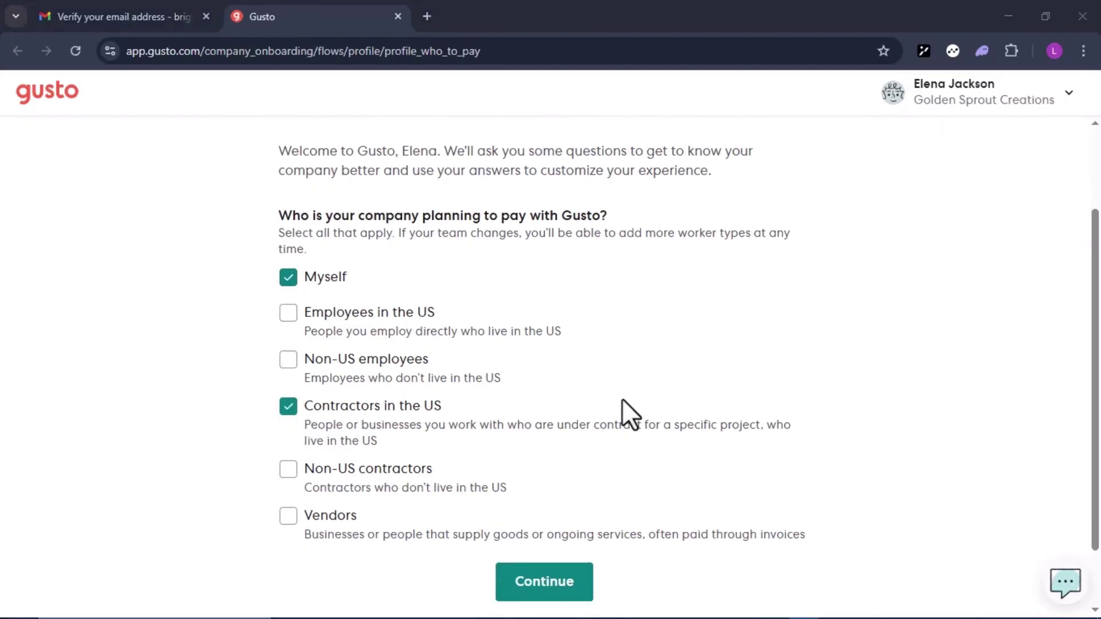
click(549, 576)
click(547, 580)
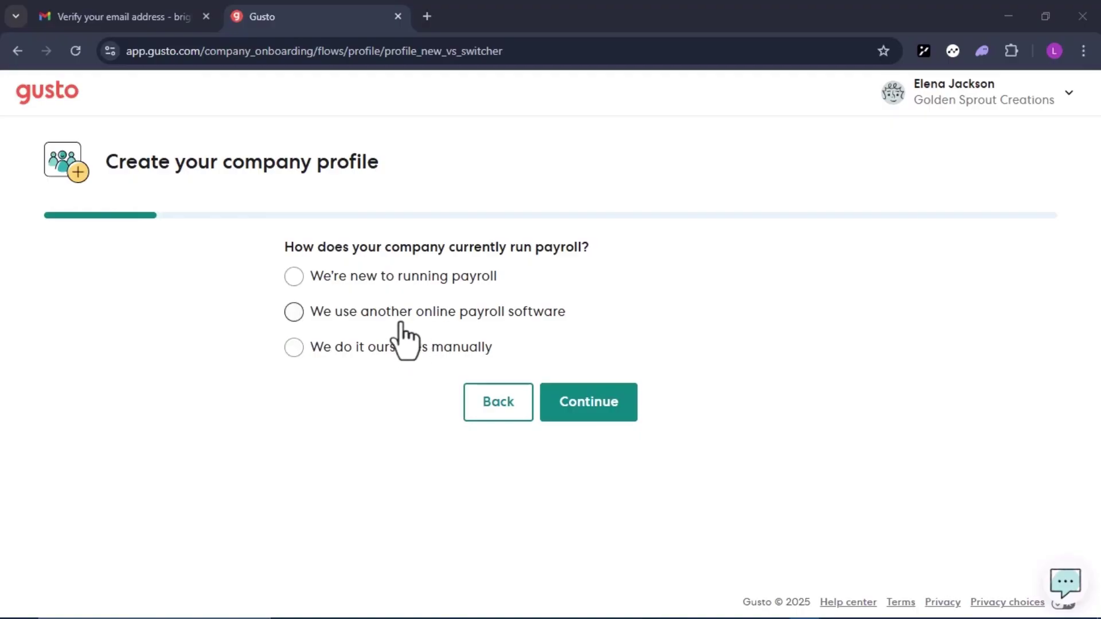
Step: Answer that the company is new to running payroll and is not registered as an employer with the IRS
click(294, 277)
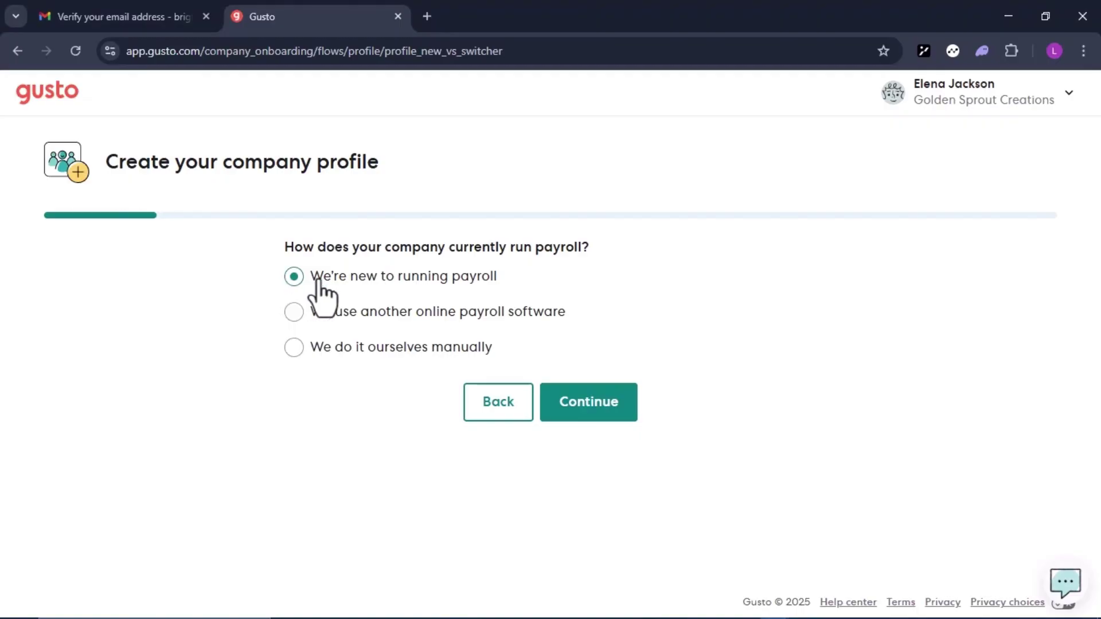
click(604, 412)
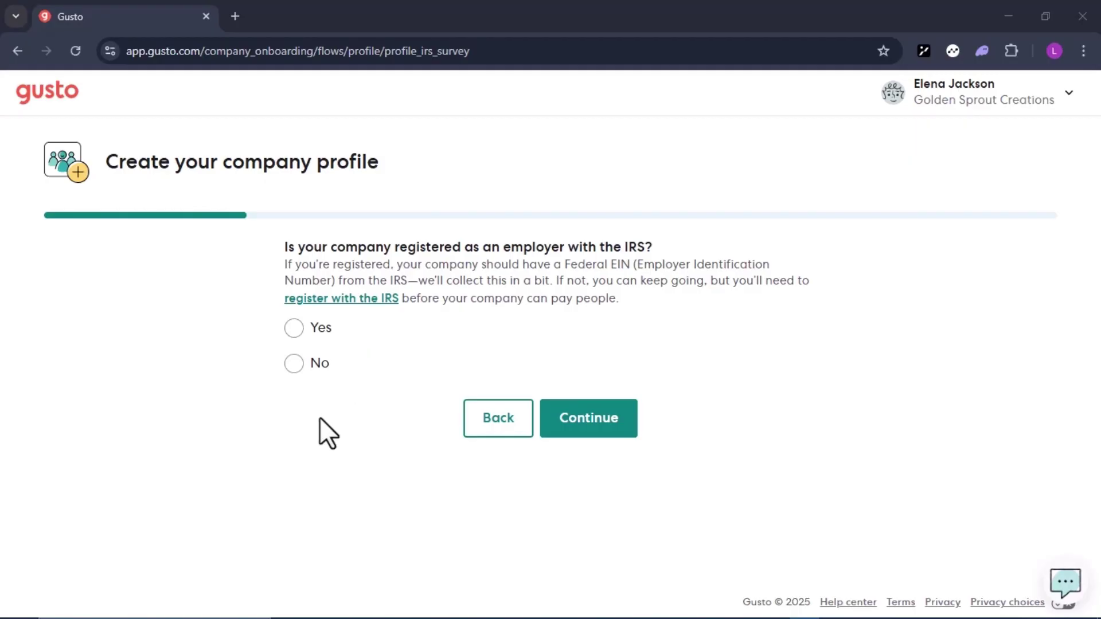
click(294, 363)
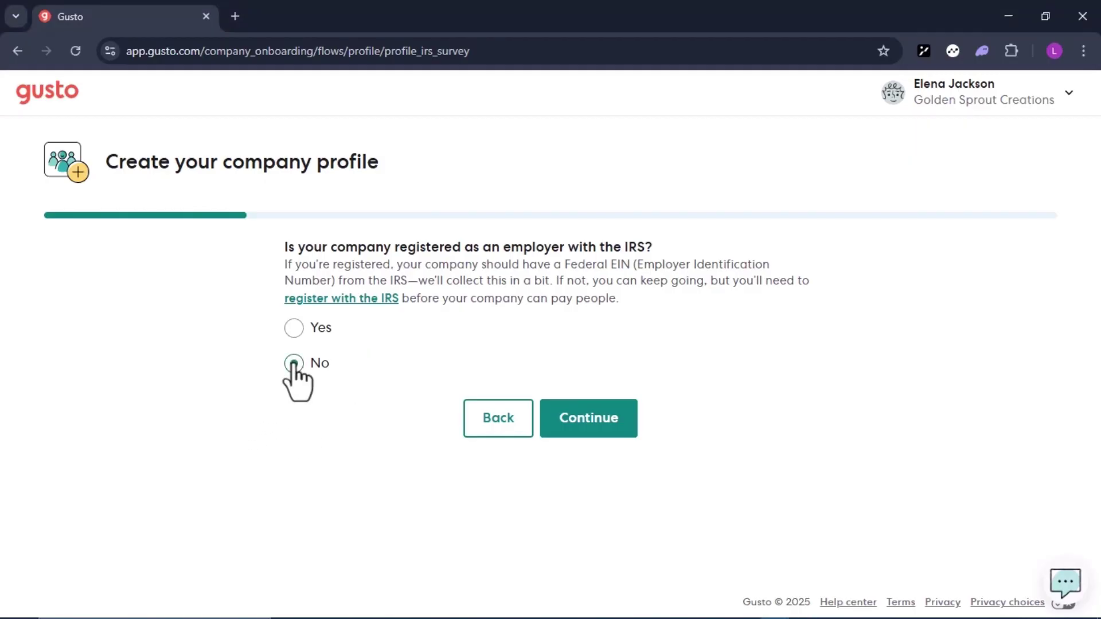
click(605, 414)
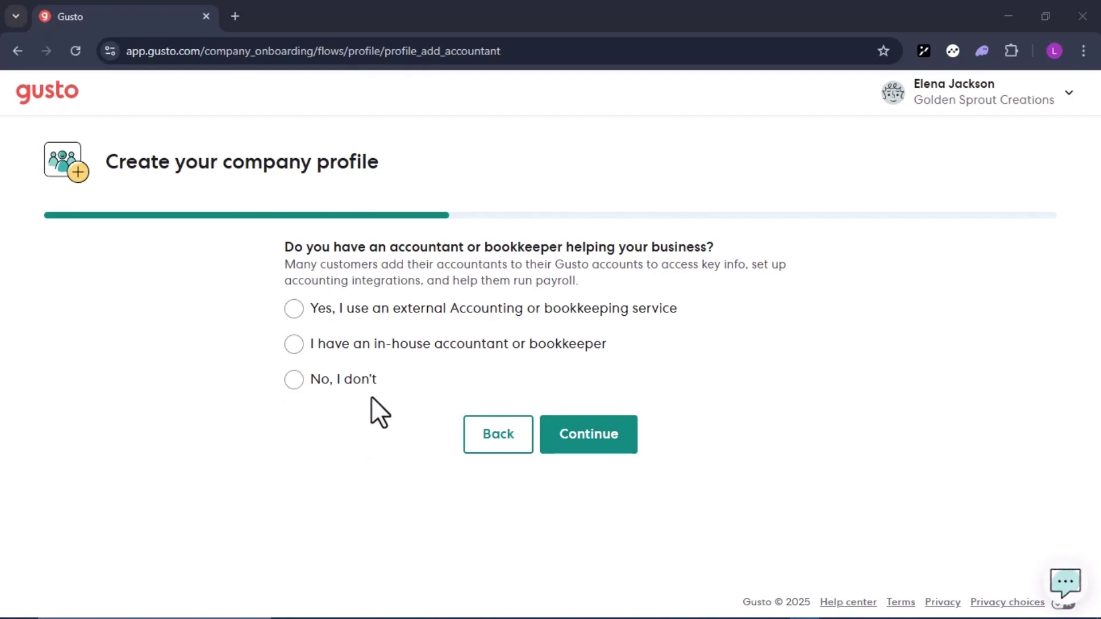
Step: Answer that there is no accountant or bookkeeper, and submit the industry details with No for CRB-related business and the website left blank
click(294, 380)
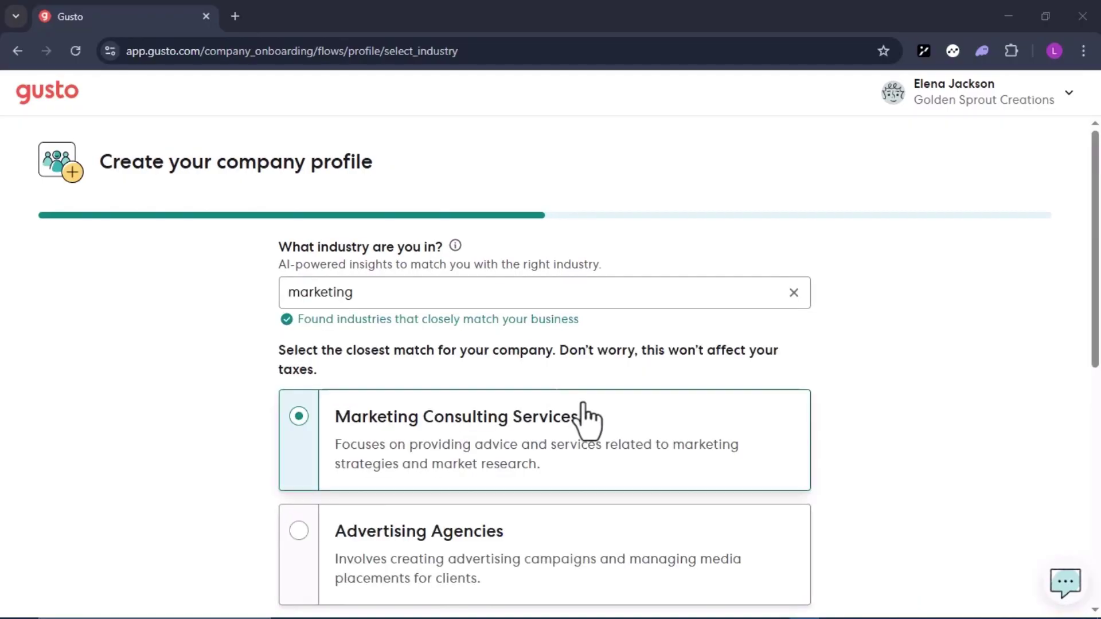
scroll(587, 418, down, 3)
scroll(588, 418, down, 4)
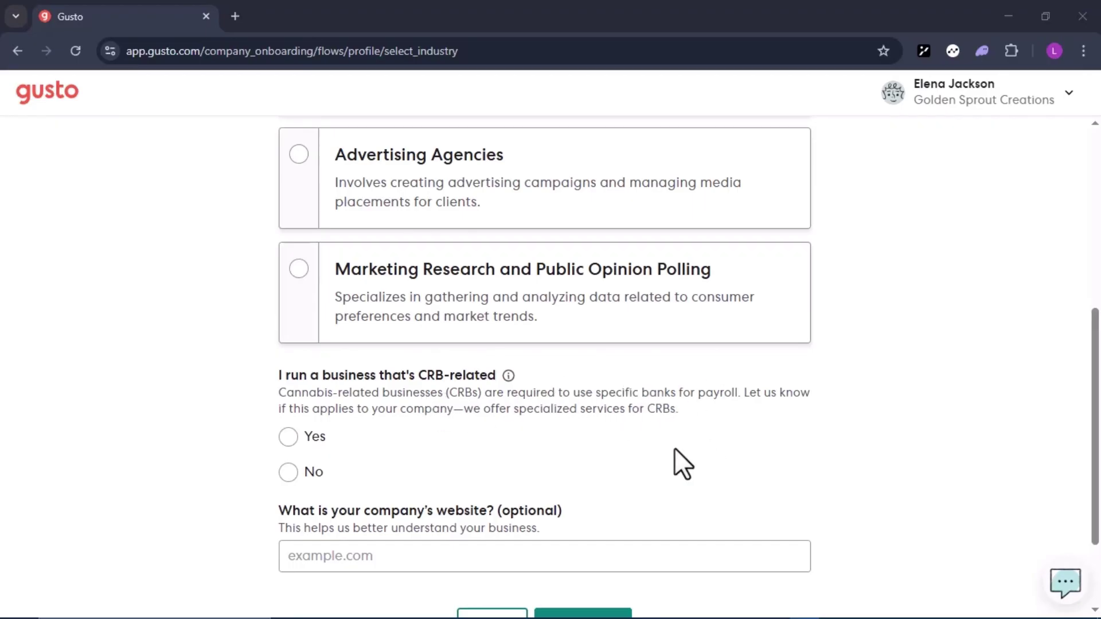
click(287, 477)
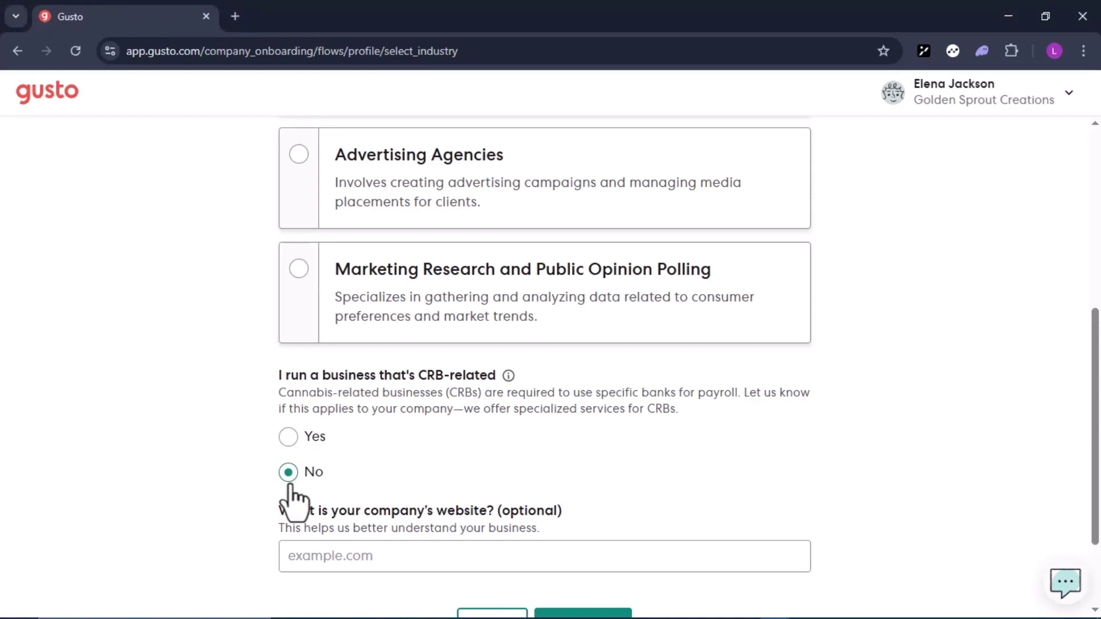
scroll(292, 482, down, 1)
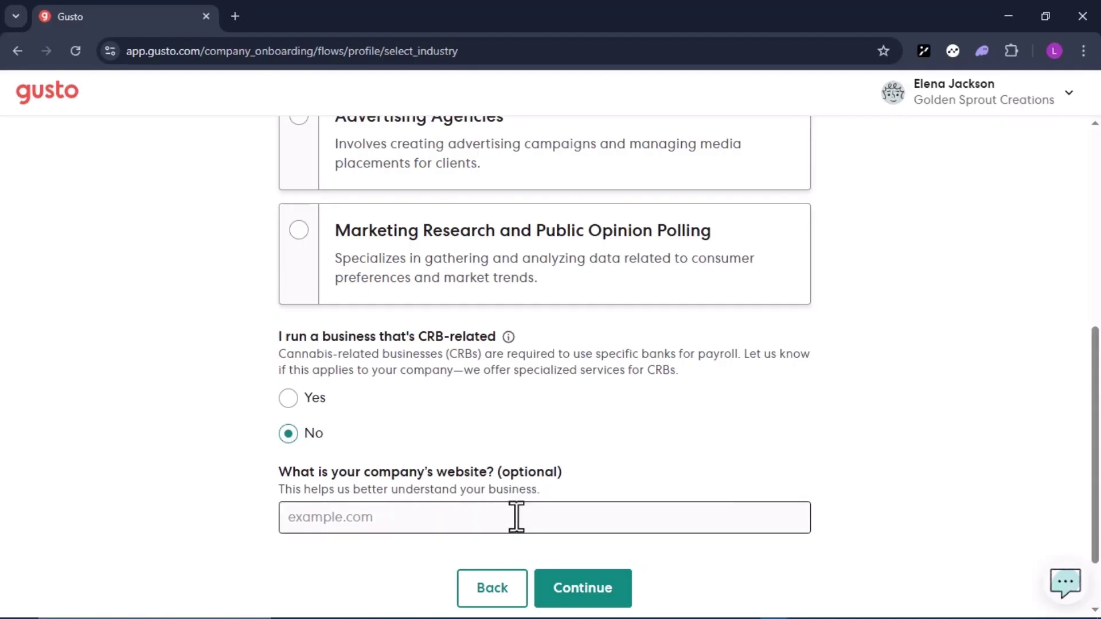
scroll(574, 534, down, 1)
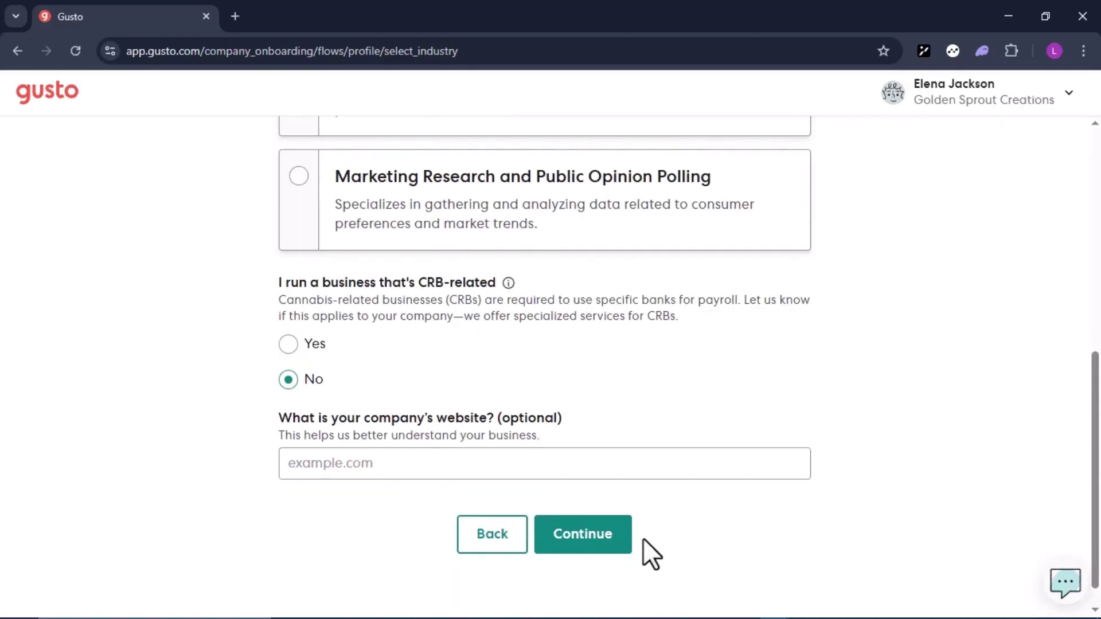
click(602, 550)
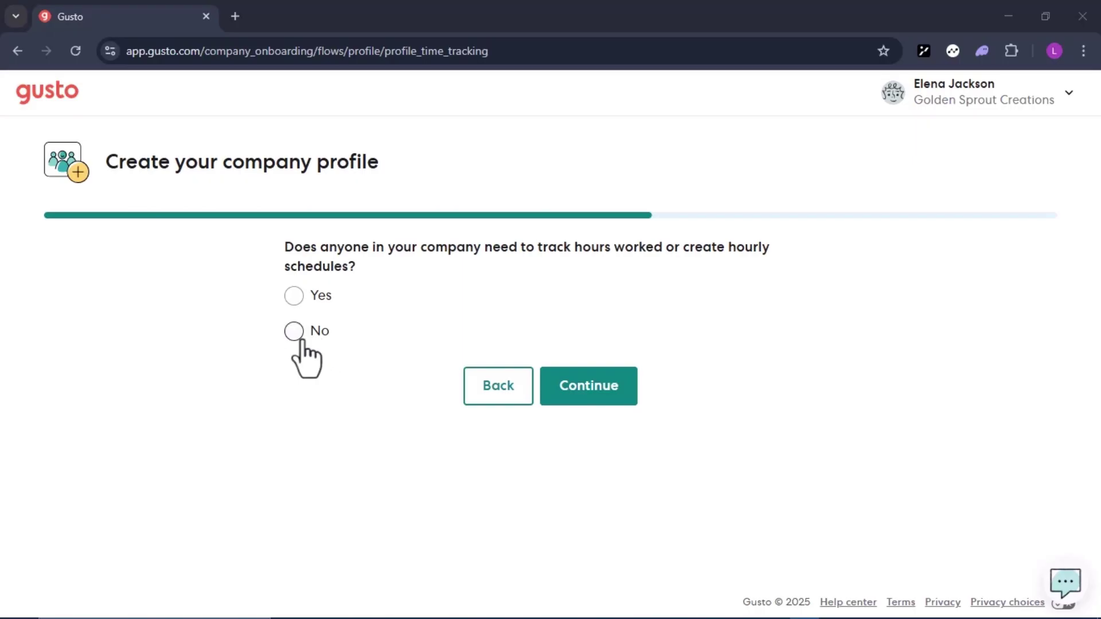
Step: Answer Yes to tracking hours worked and Not yet but I'm interested for the 401(k) retirement plan
click(297, 297)
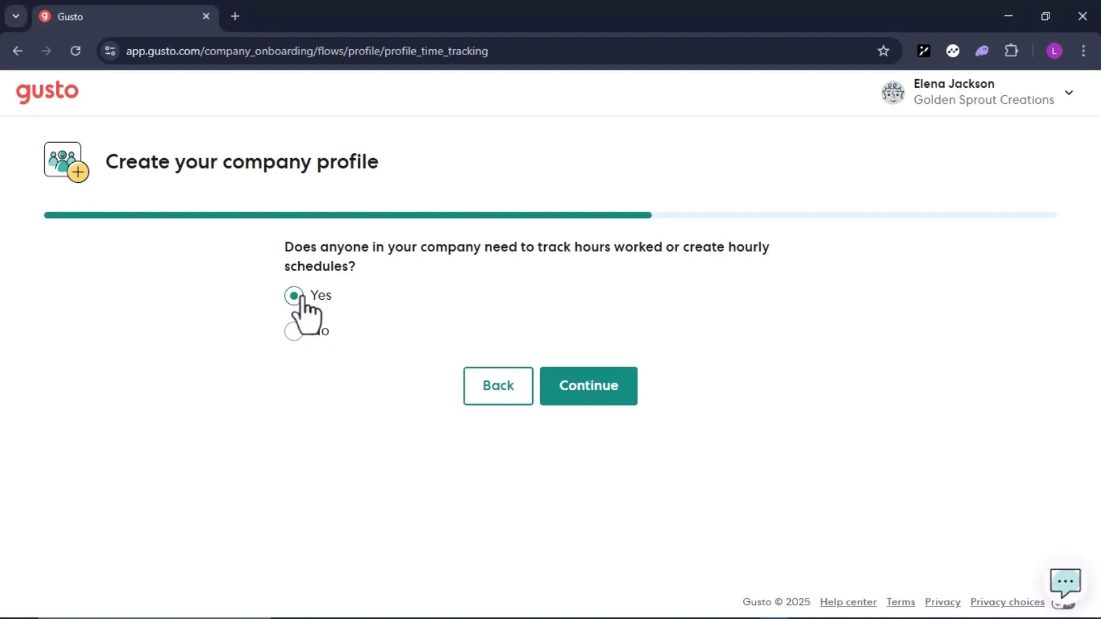
click(599, 395)
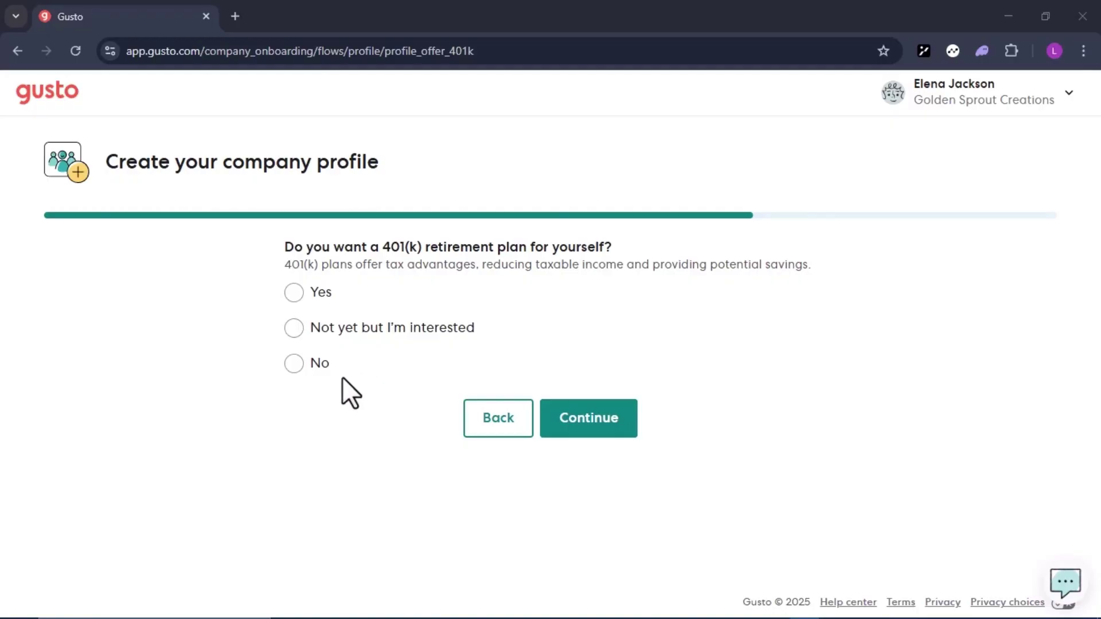
click(294, 328)
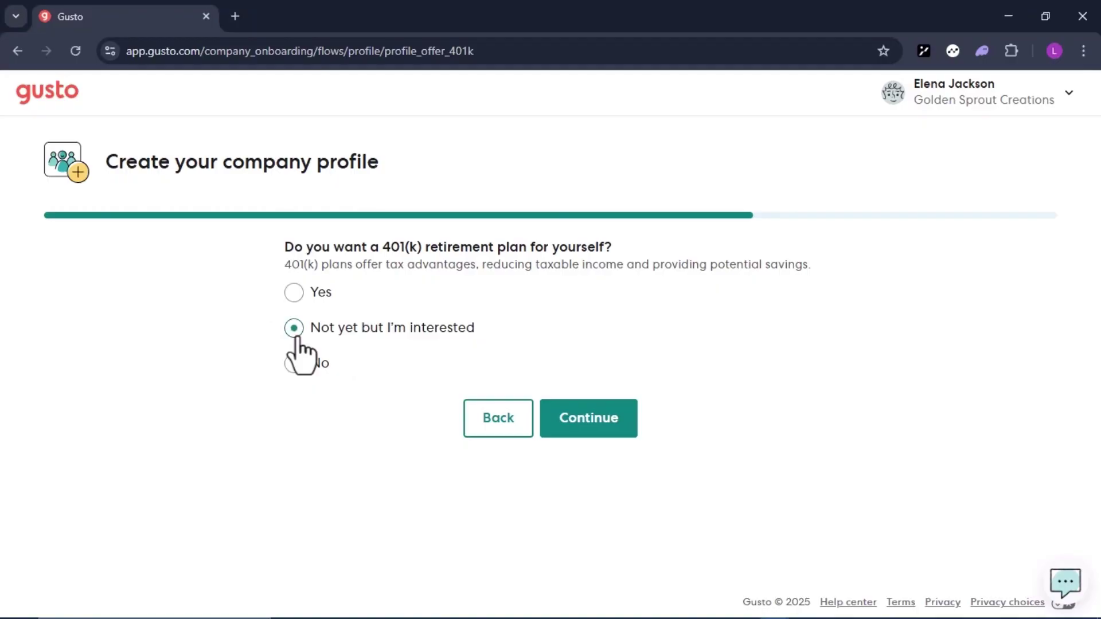
click(591, 418)
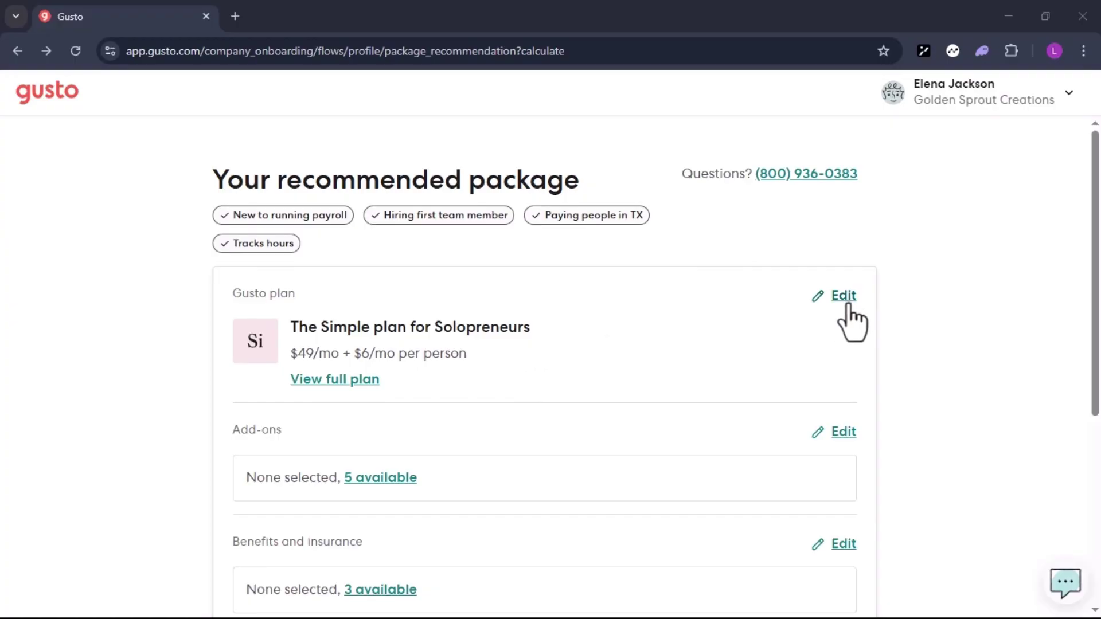
Step: Review the recommended package and start with the Simple plan for Solopreneurs without add-ons or benefits
scroll(769, 391, down, 4)
scroll(631, 390, down, 1)
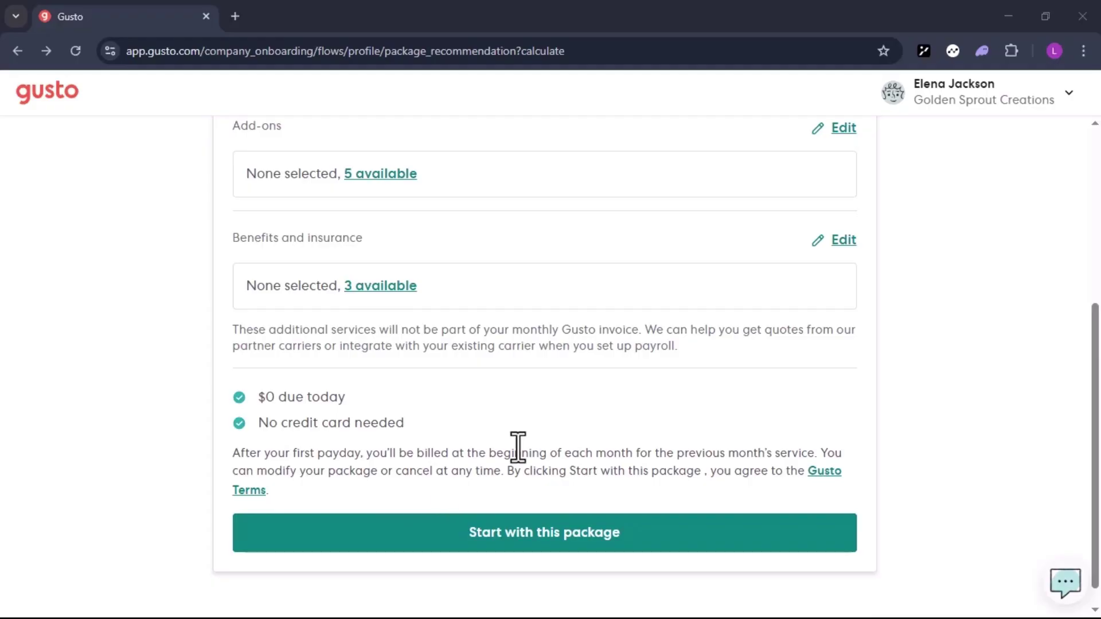
click(486, 541)
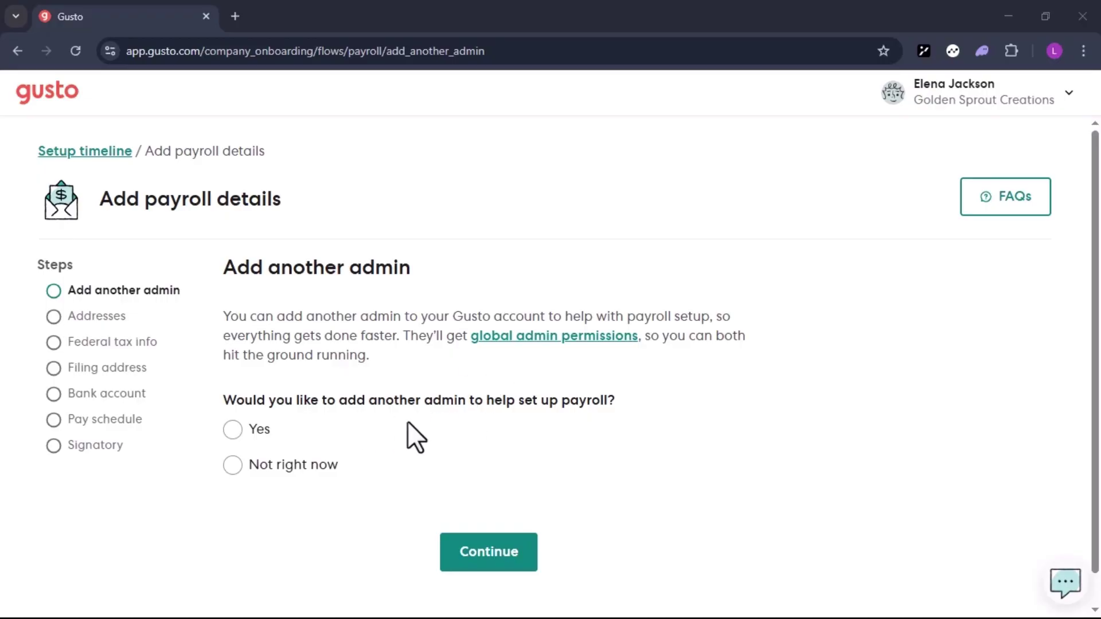
Step: Answer Yes to adding another admin and examine the details requested for the invitation
click(228, 434)
scroll(344, 449, down, 2)
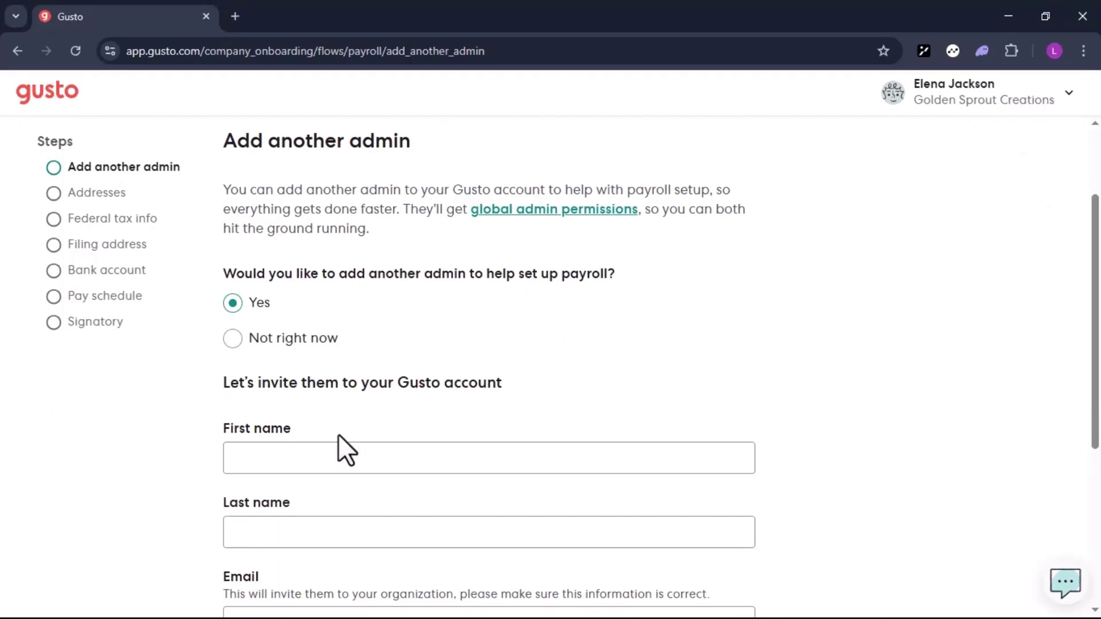
scroll(333, 441, down, 1)
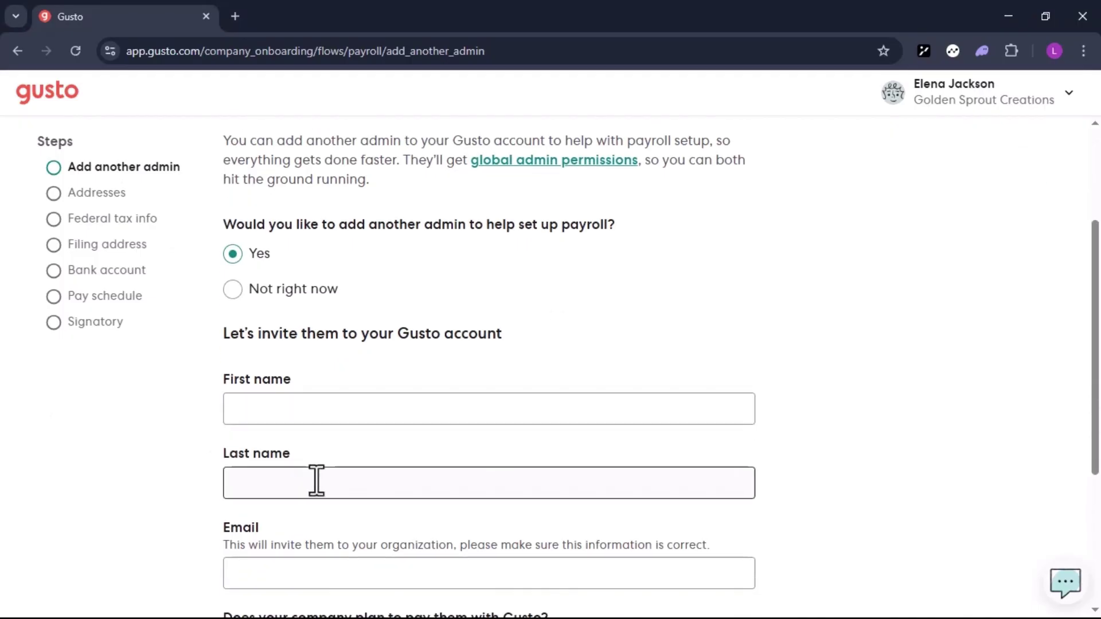
scroll(316, 482, down, 1)
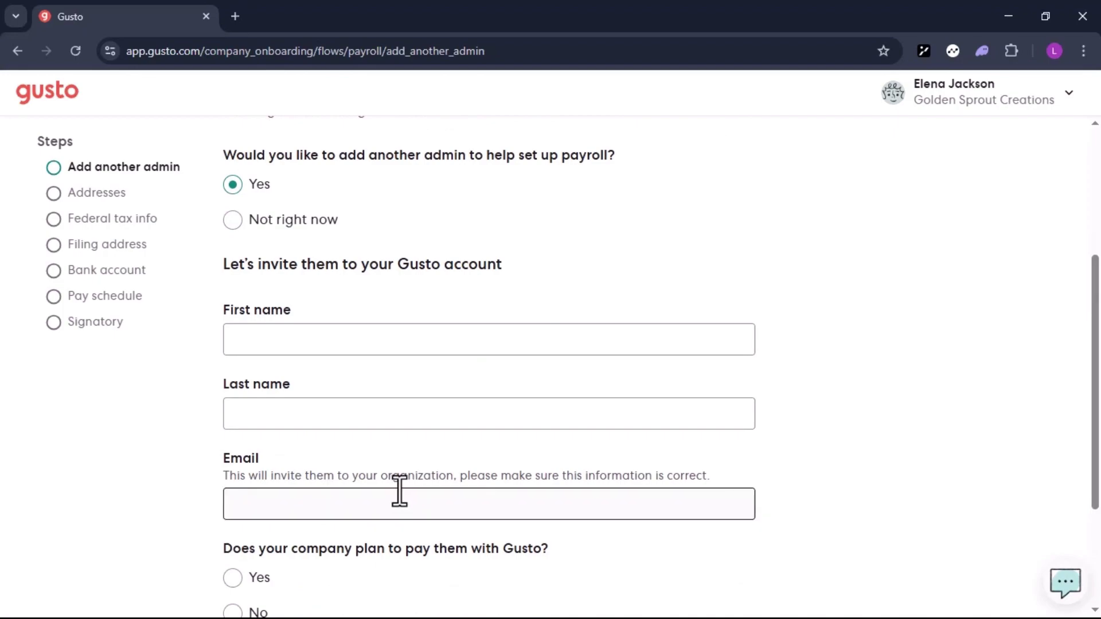
scroll(455, 486, down, 1)
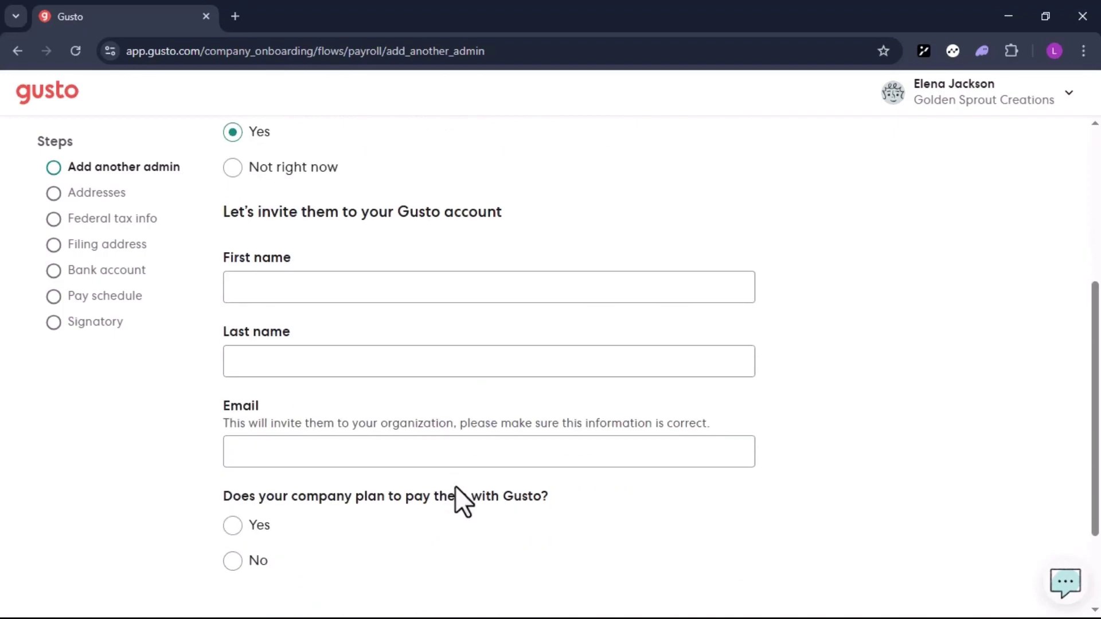
scroll(455, 486, down, 1)
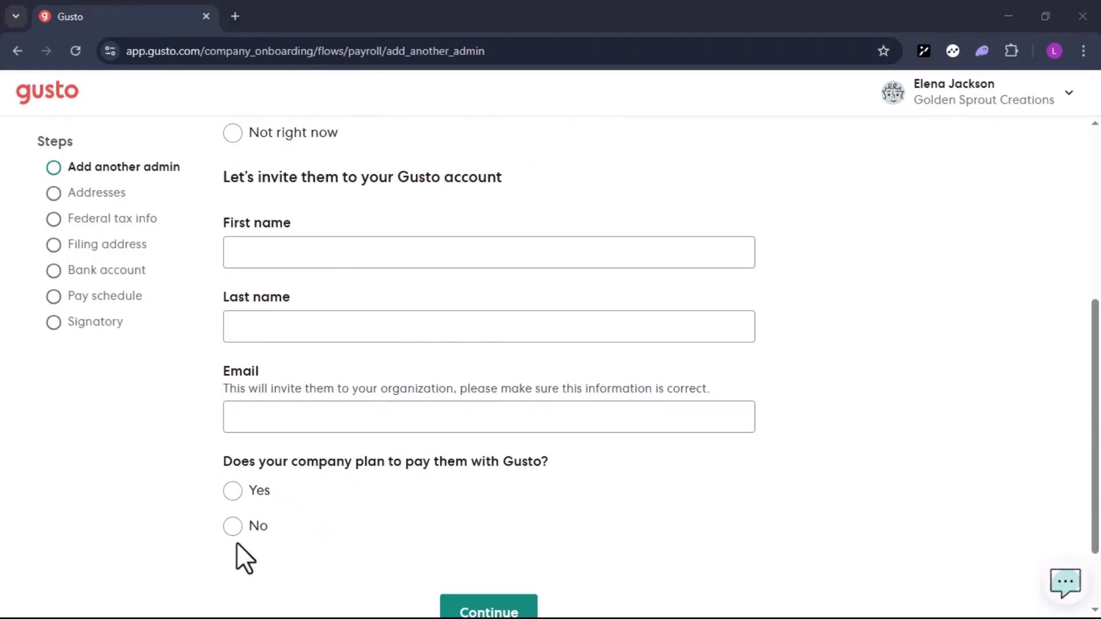
scroll(304, 377, up, 3)
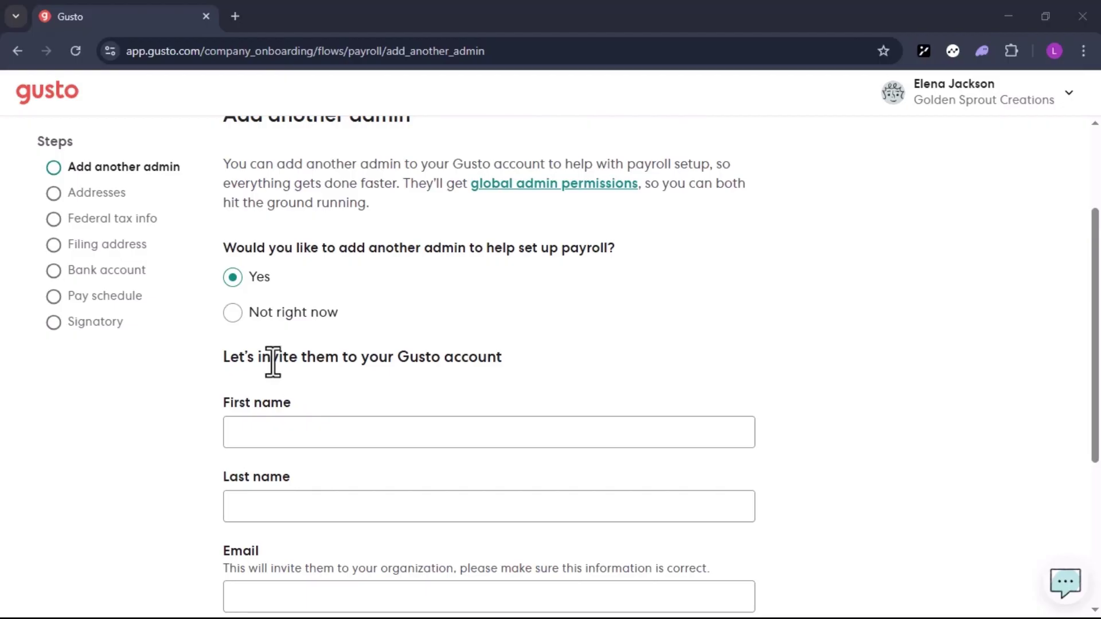
Step: Answer Not right now to adding another admin, and examine the company mailing address form without saving an address
click(232, 314)
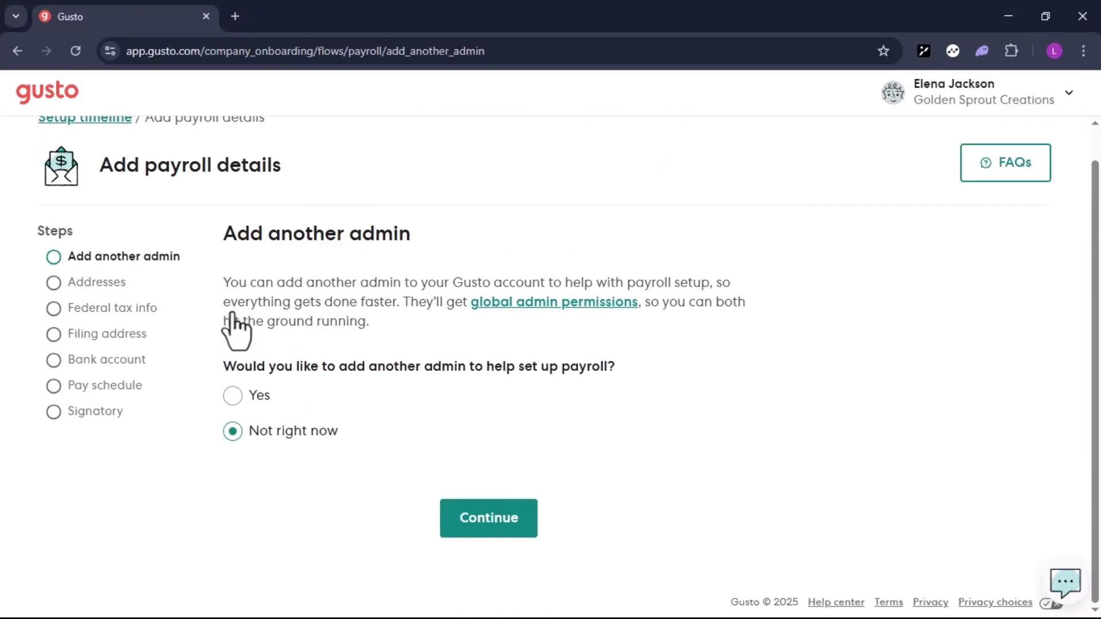
click(112, 290)
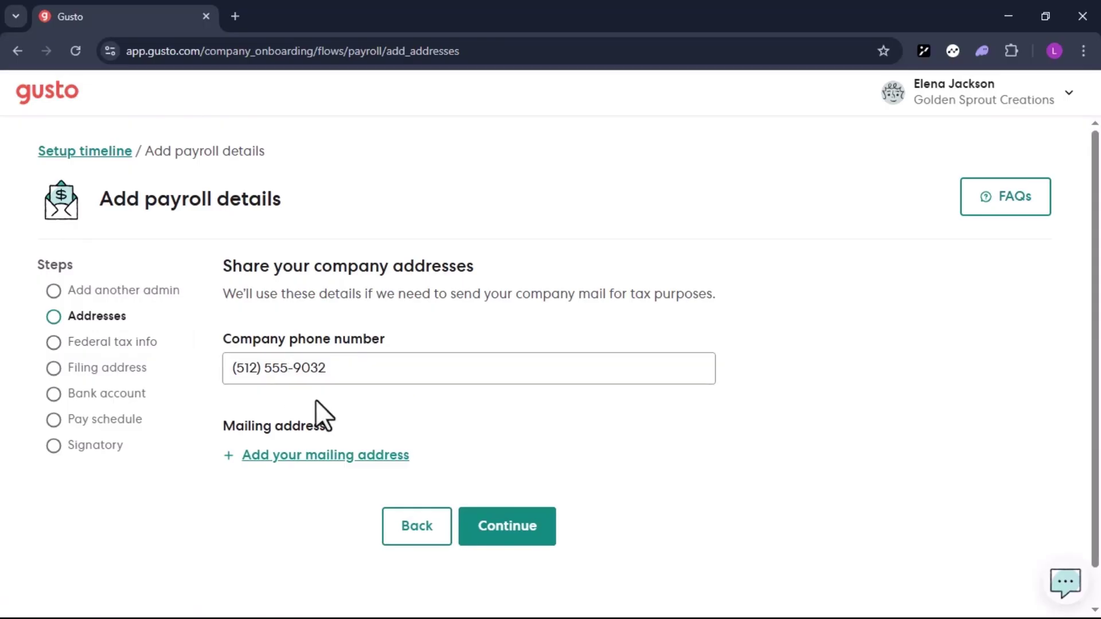
scroll(335, 466, down, 1)
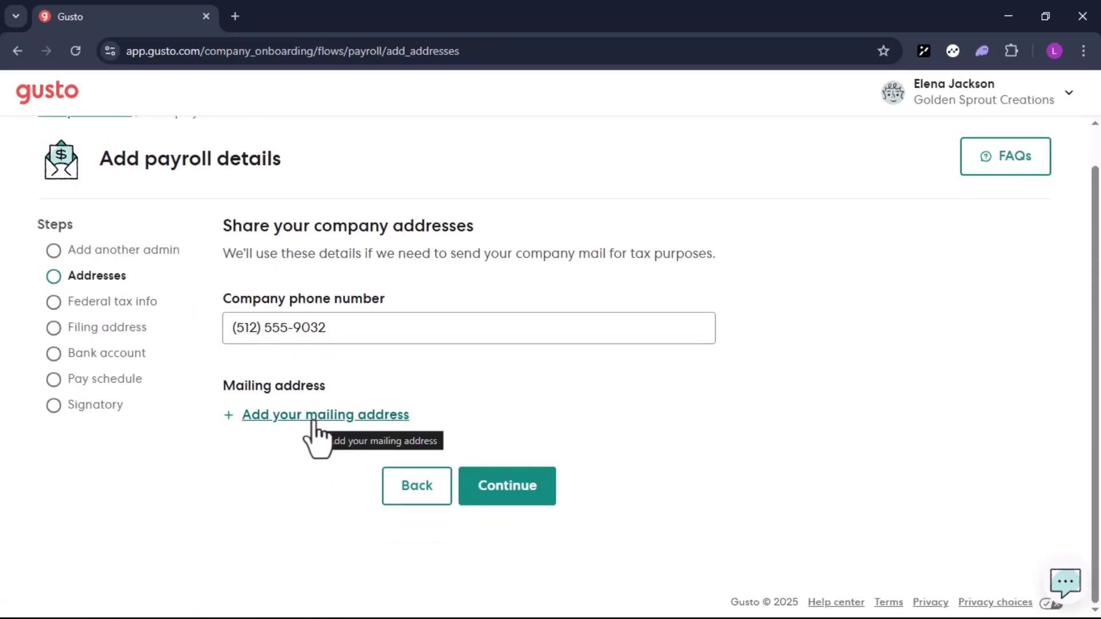
click(313, 418)
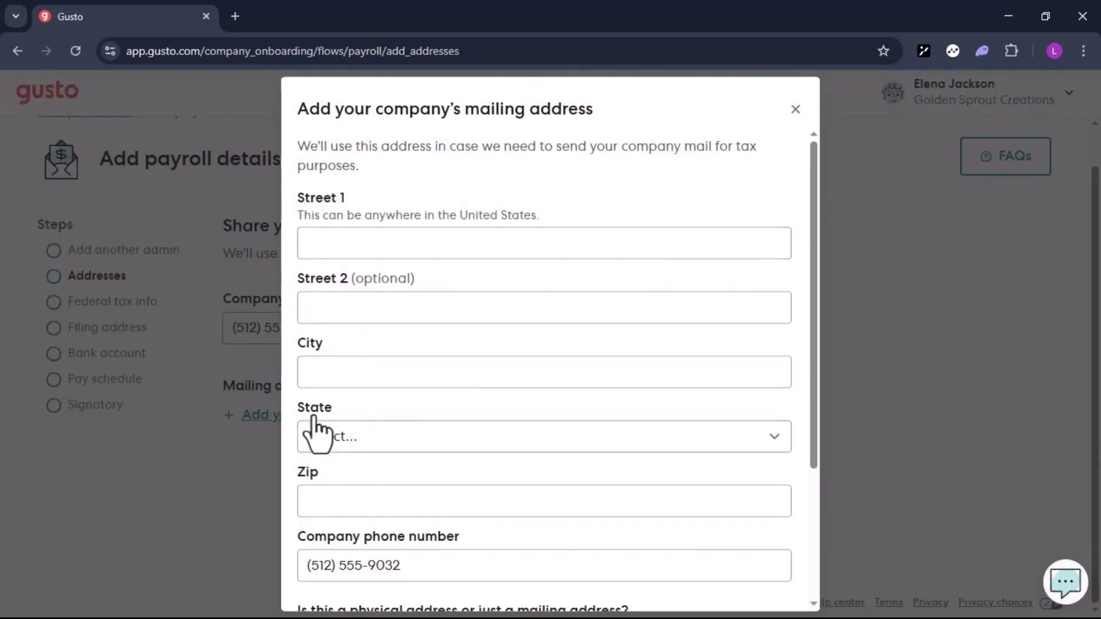
scroll(327, 384, down, 1)
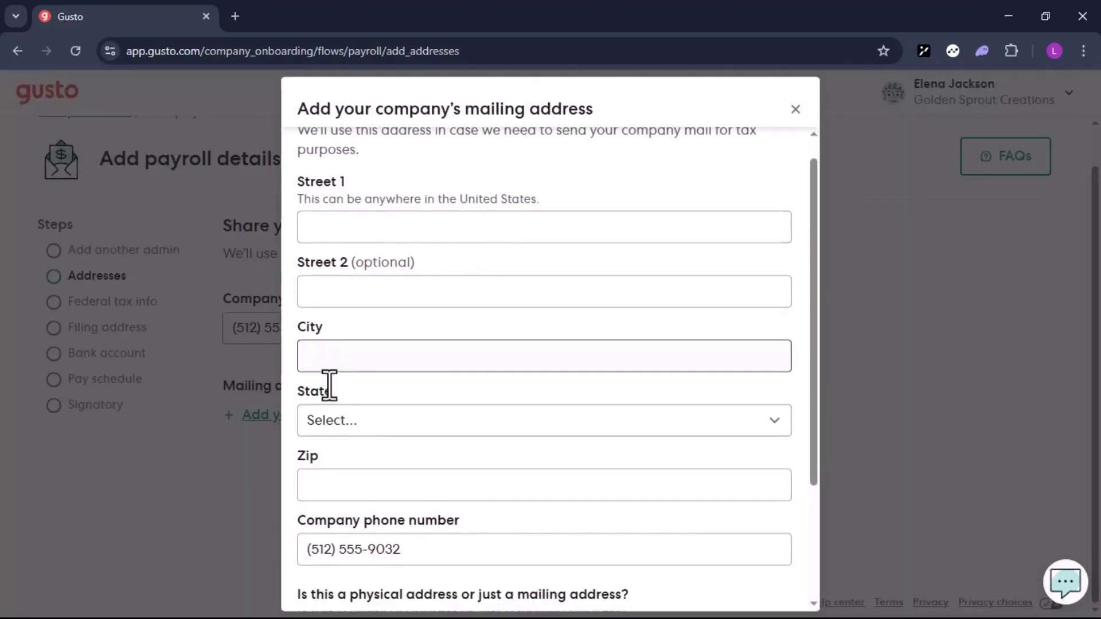
scroll(372, 437, down, 2)
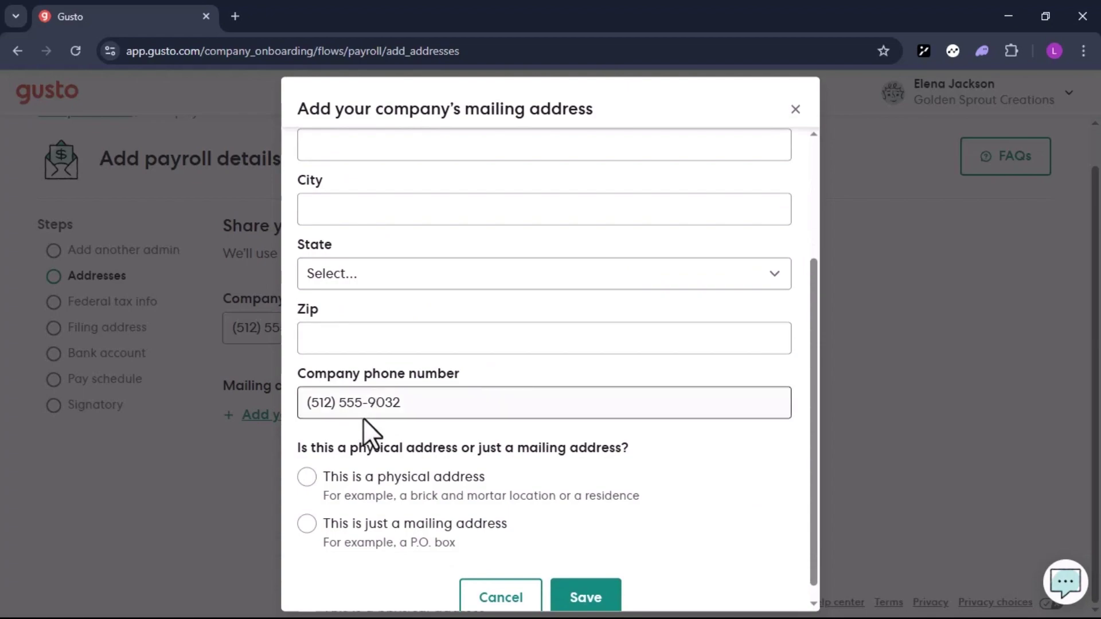
scroll(363, 418, down, 1)
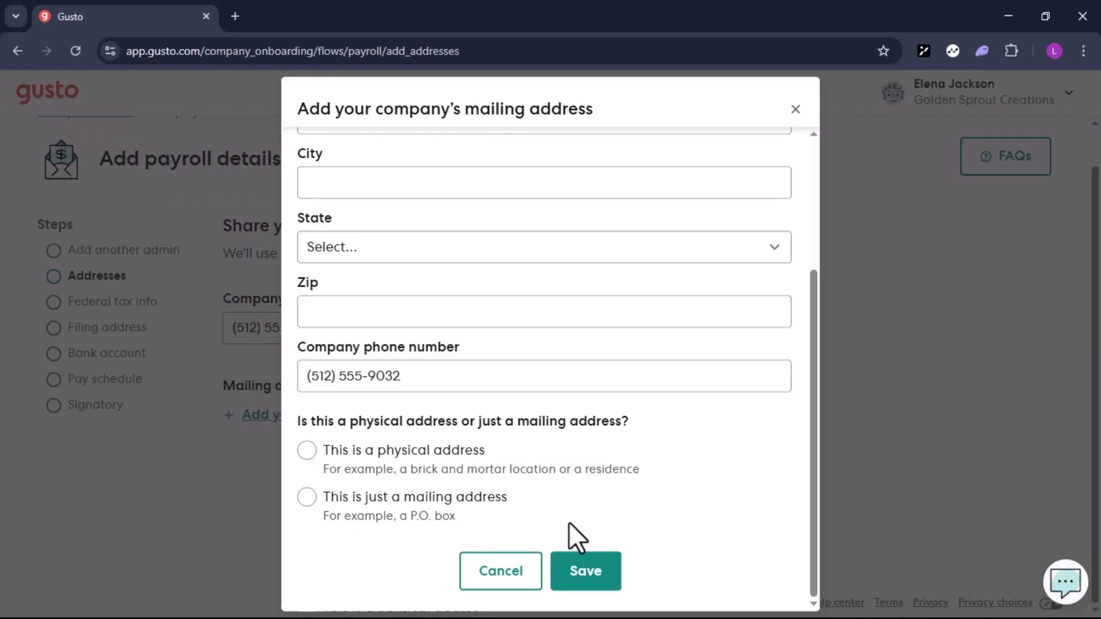
click(500, 571)
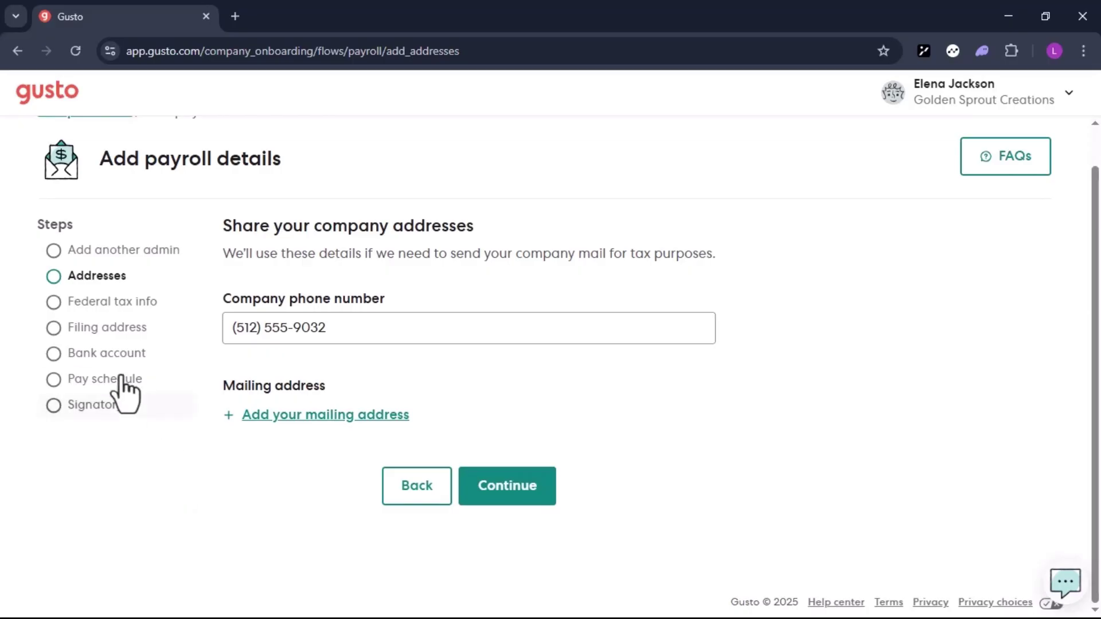
Step: Review the federal tax info section, including the option for existing EIN details, and examine the IRS filing address form
click(115, 301)
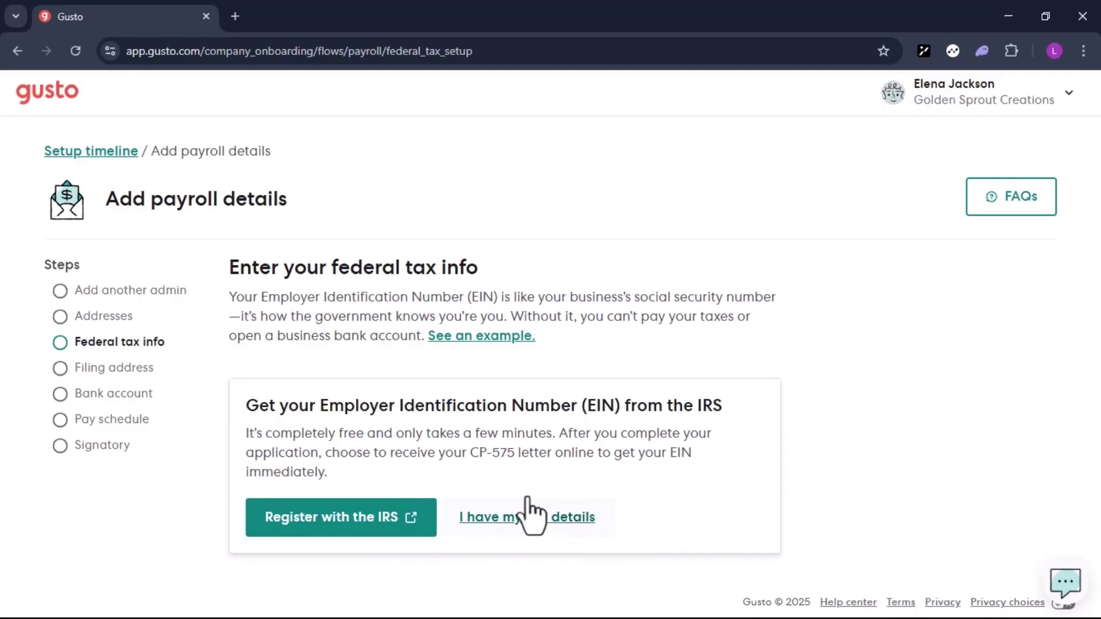
click(530, 515)
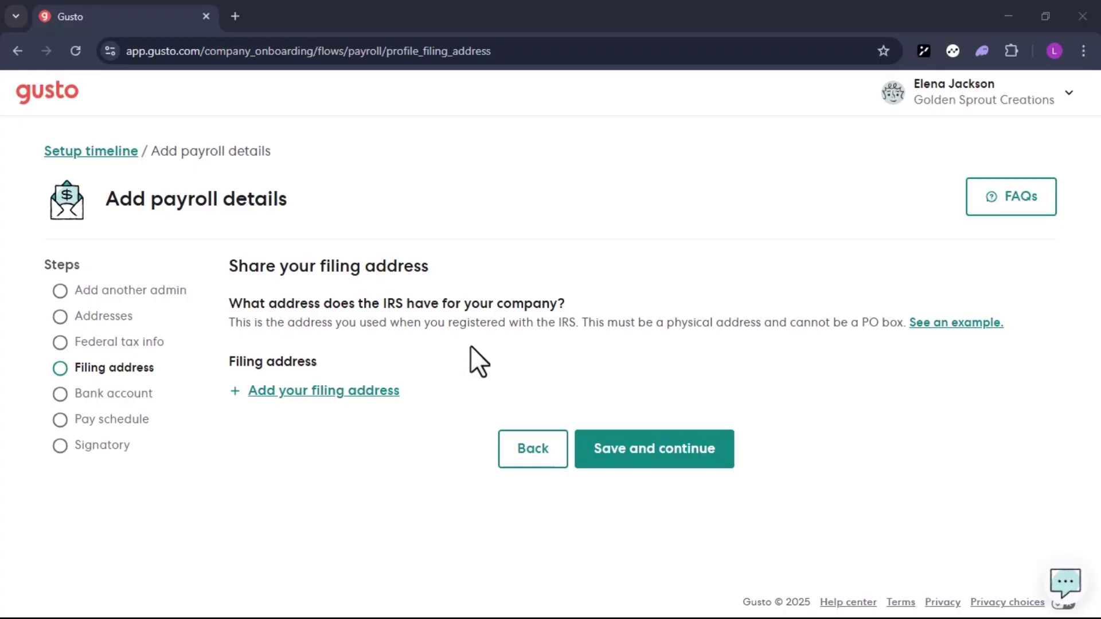
click(331, 392)
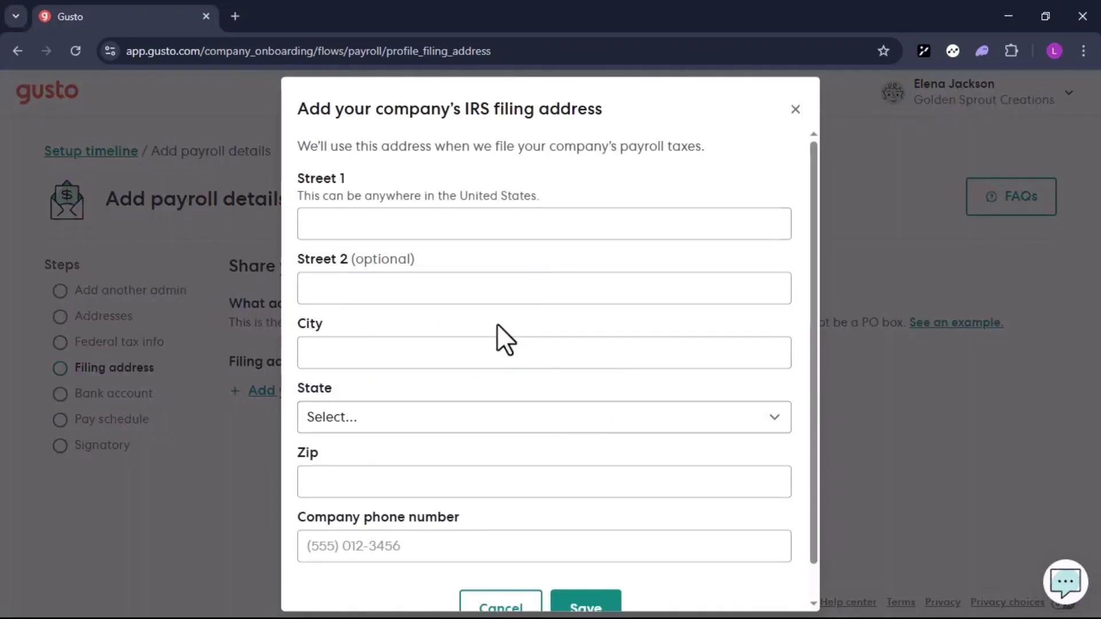
scroll(600, 560, down, 1)
Step: Review the options for adding the company bank account and examine the recommended Every other Friday pay schedule
click(110, 399)
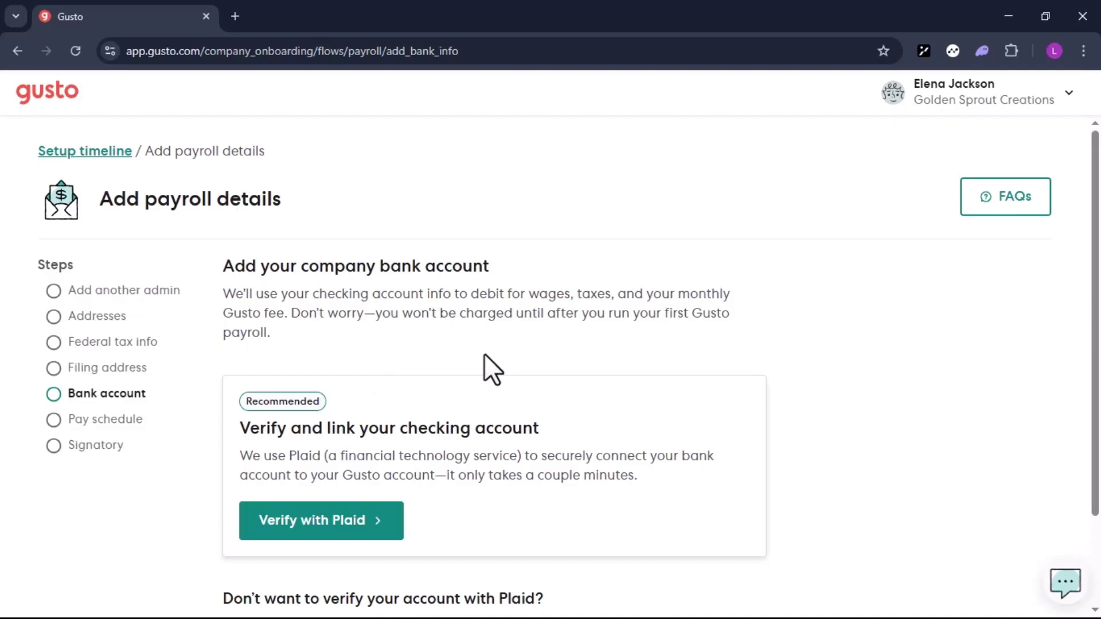
scroll(484, 353, down, 2)
click(115, 308)
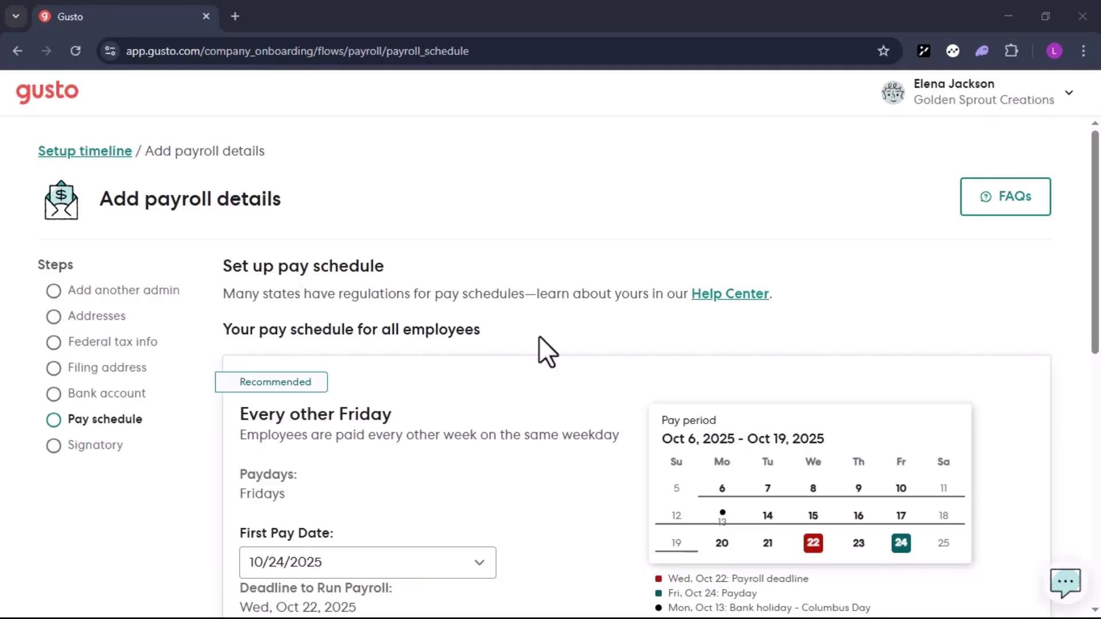
scroll(280, 457, down, 1)
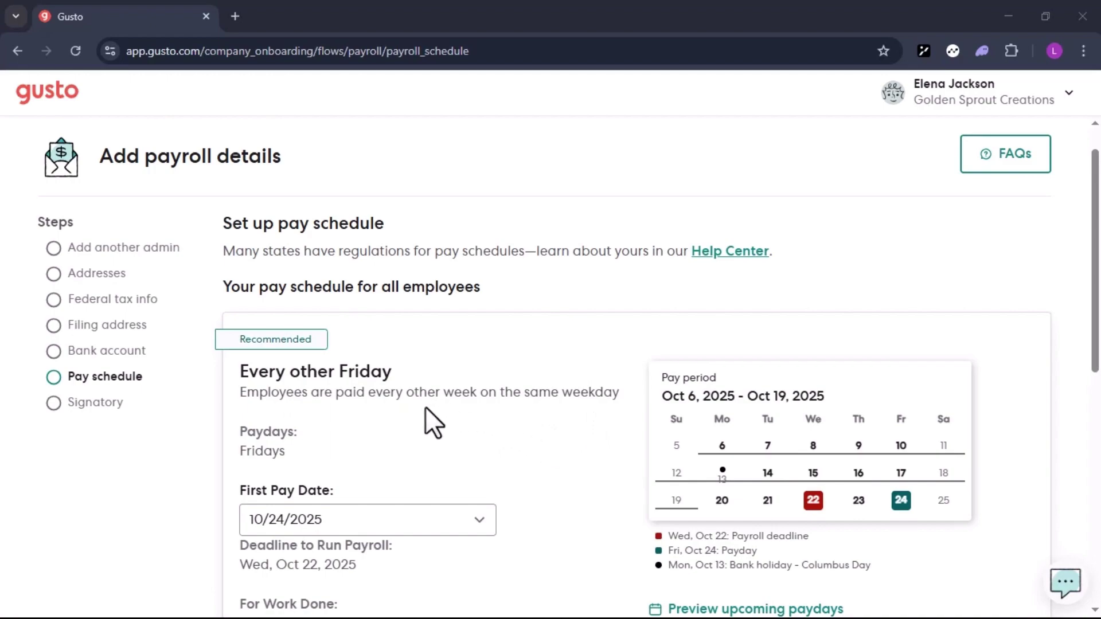
scroll(425, 408, down, 1)
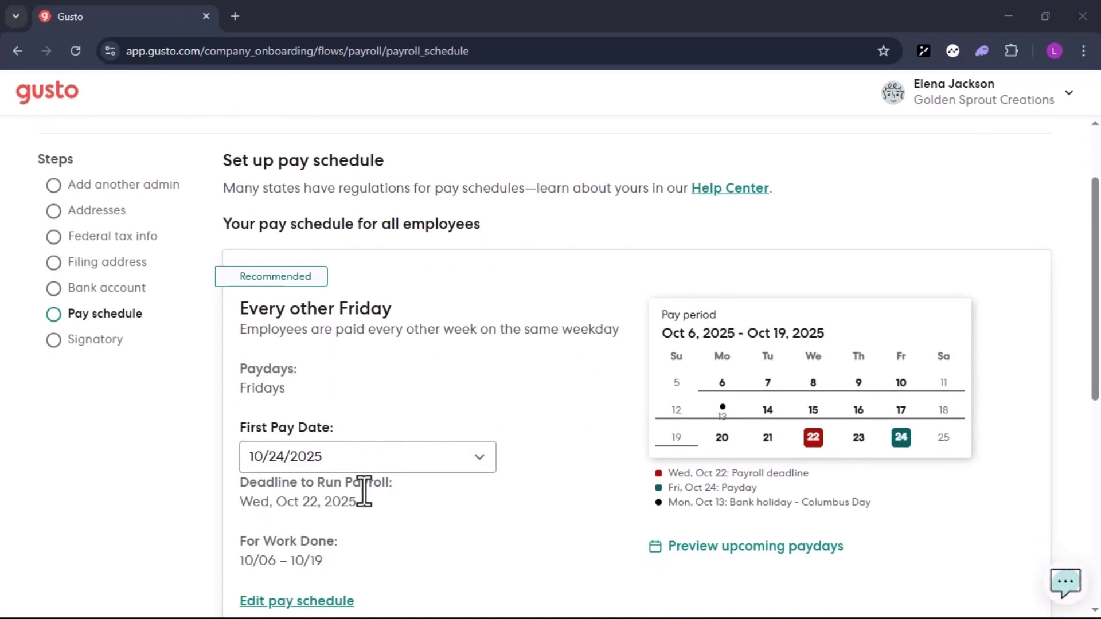
scroll(364, 492, down, 1)
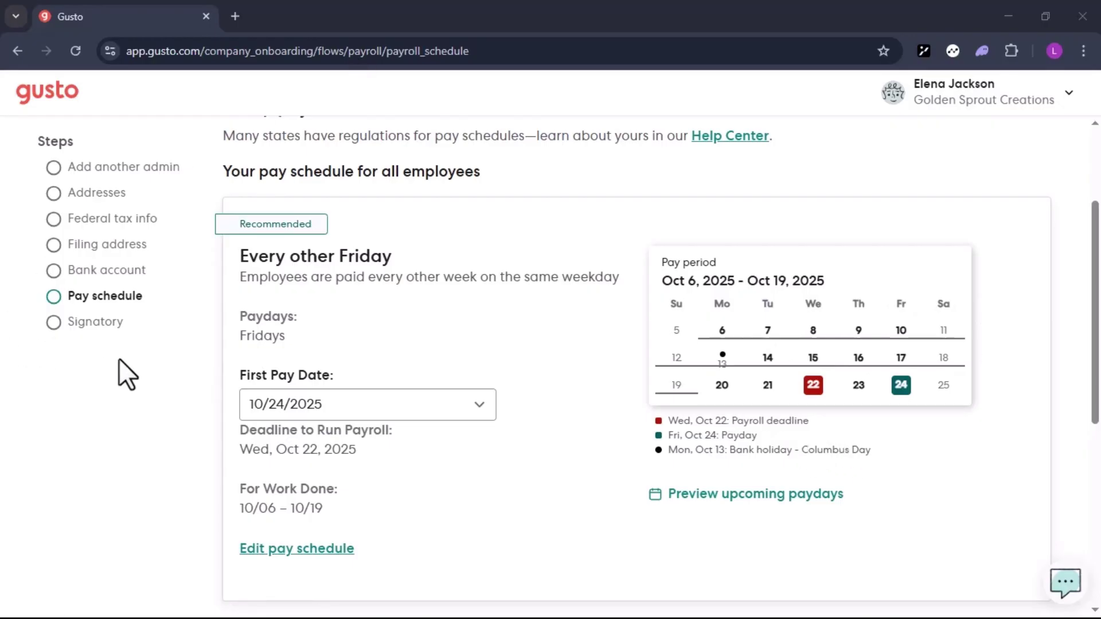
Step: Examine the signatory section, covering the legal name and role, personal details and home address fields
click(101, 335)
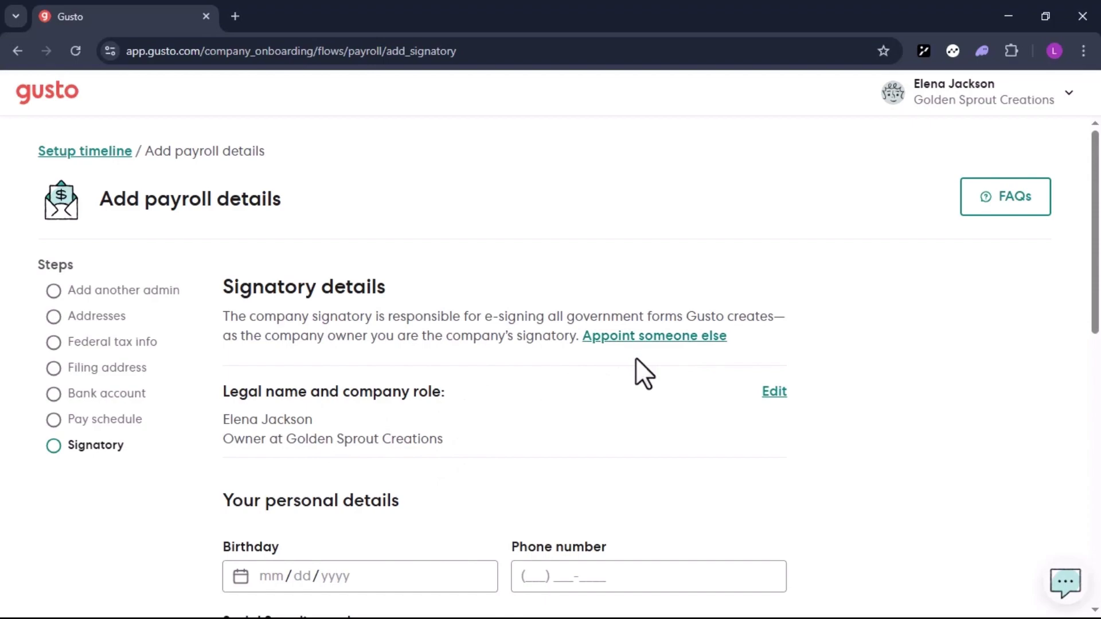
scroll(635, 357, down, 3)
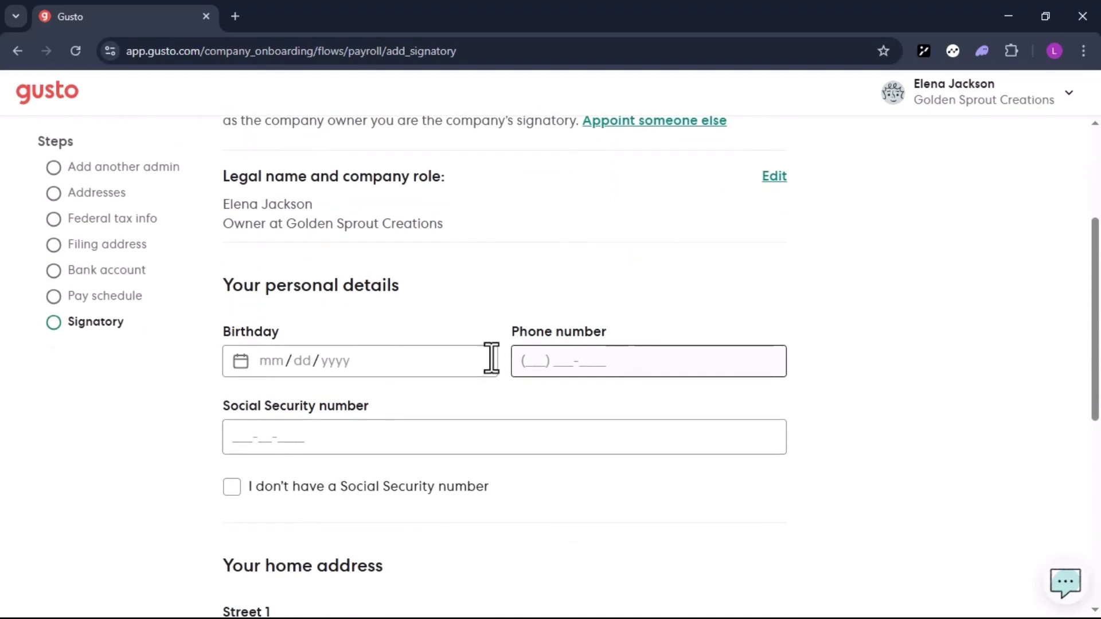
scroll(466, 423, down, 2)
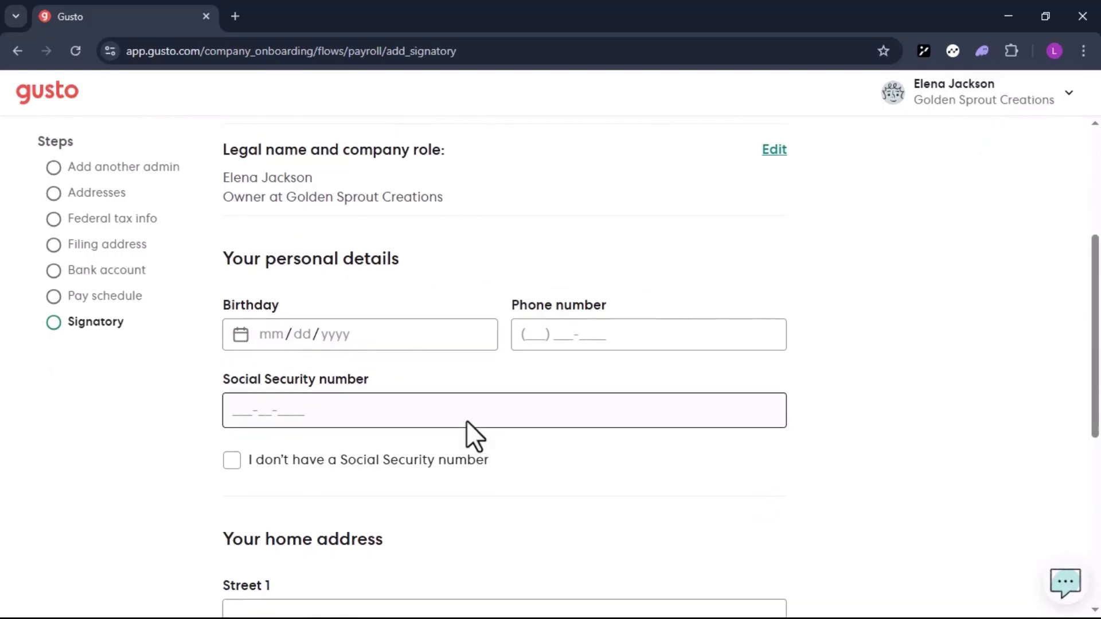
scroll(466, 422, down, 5)
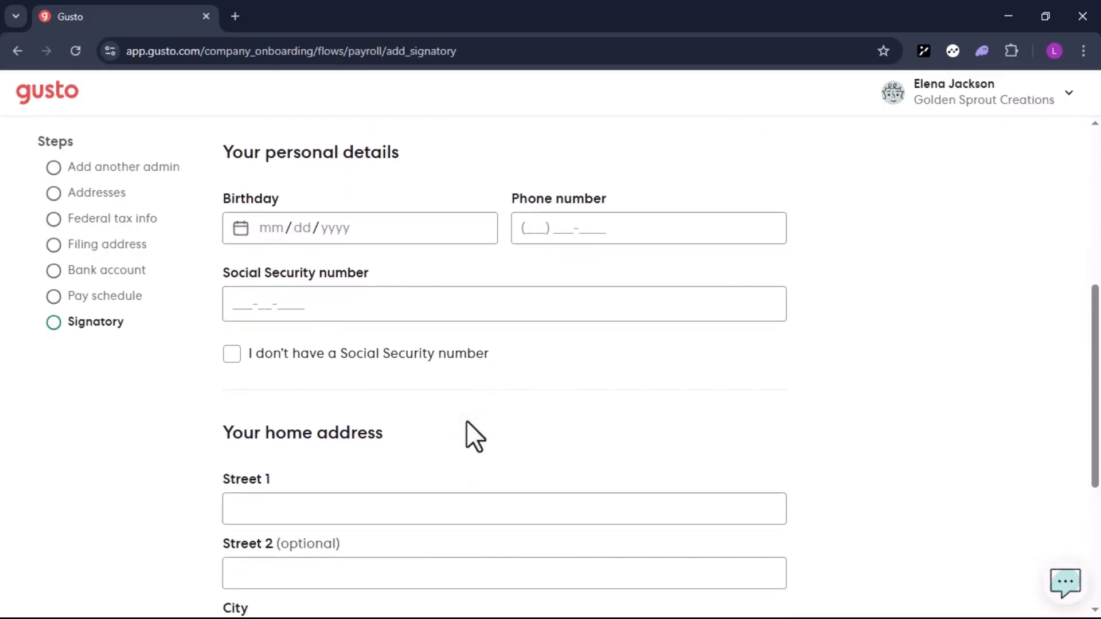
scroll(466, 422, up, 4)
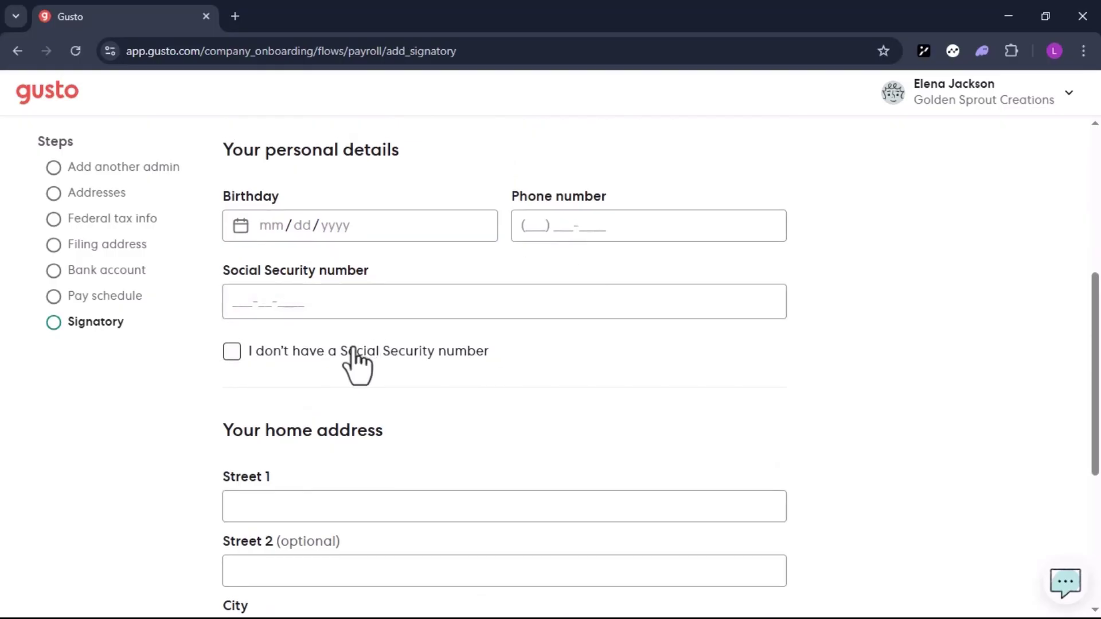
scroll(356, 402, down, 5)
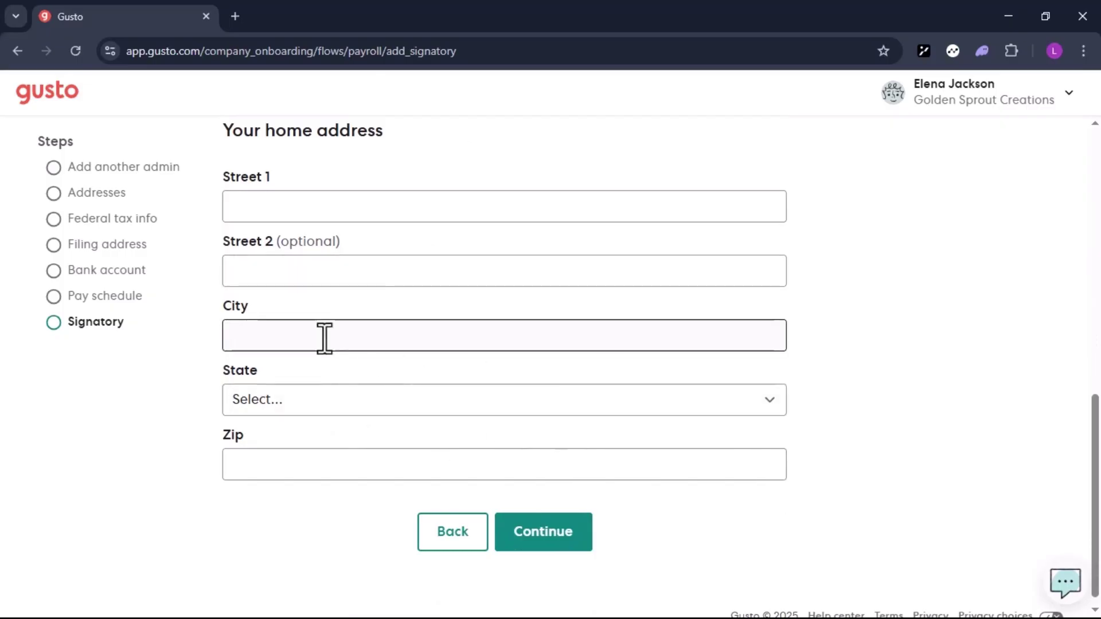
scroll(407, 300, up, 7)
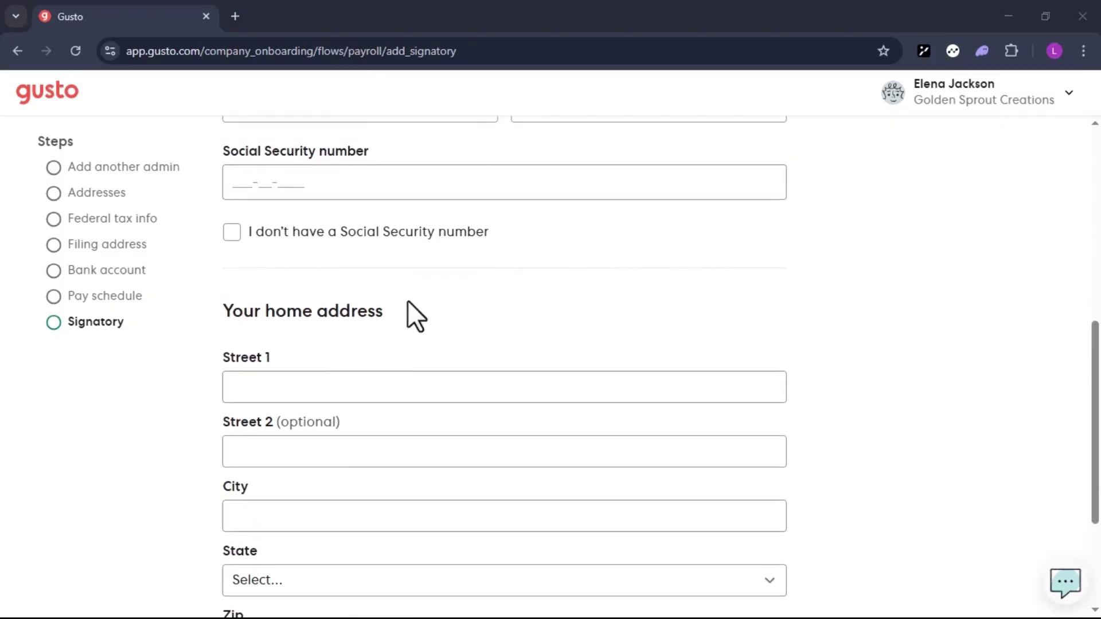
scroll(150, 270, up, 4)
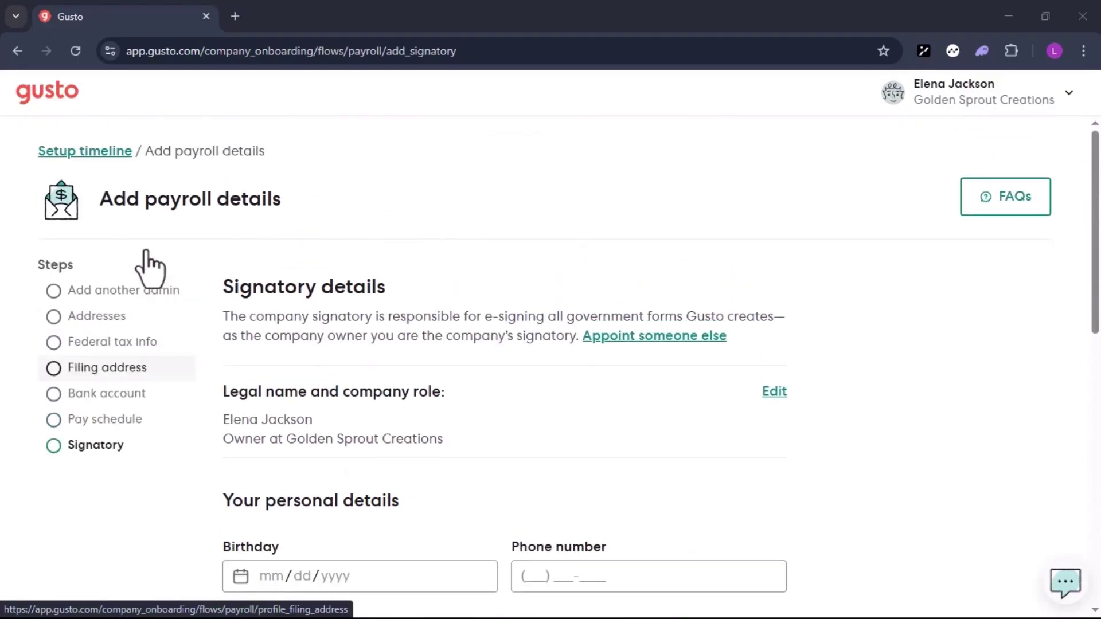
Step: Return to the payroll setup timeline and open the People page
click(50, 153)
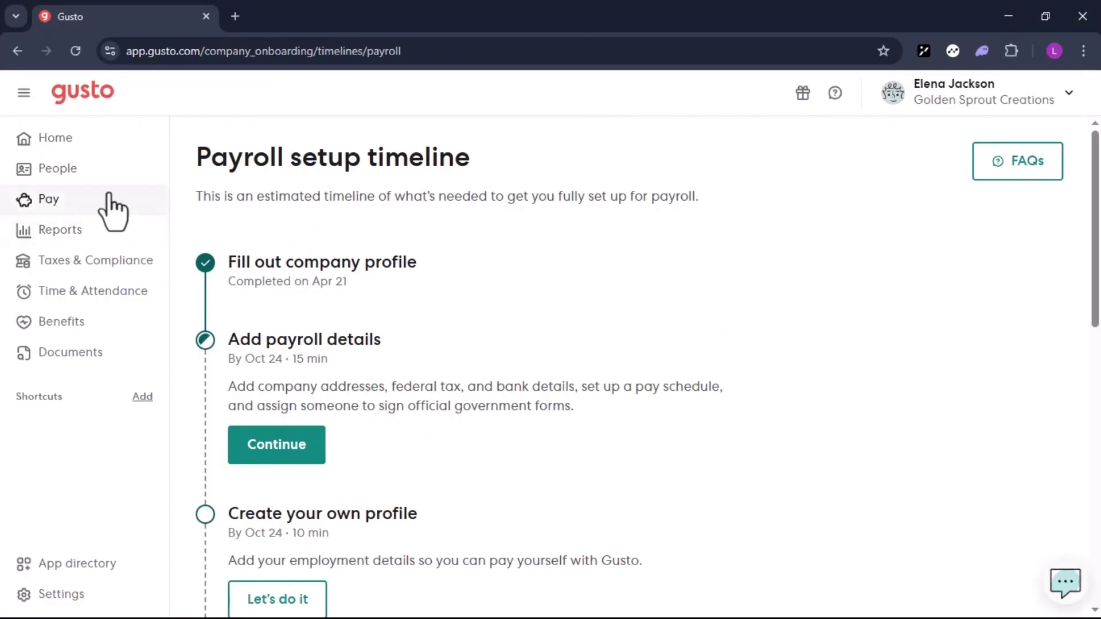
click(67, 171)
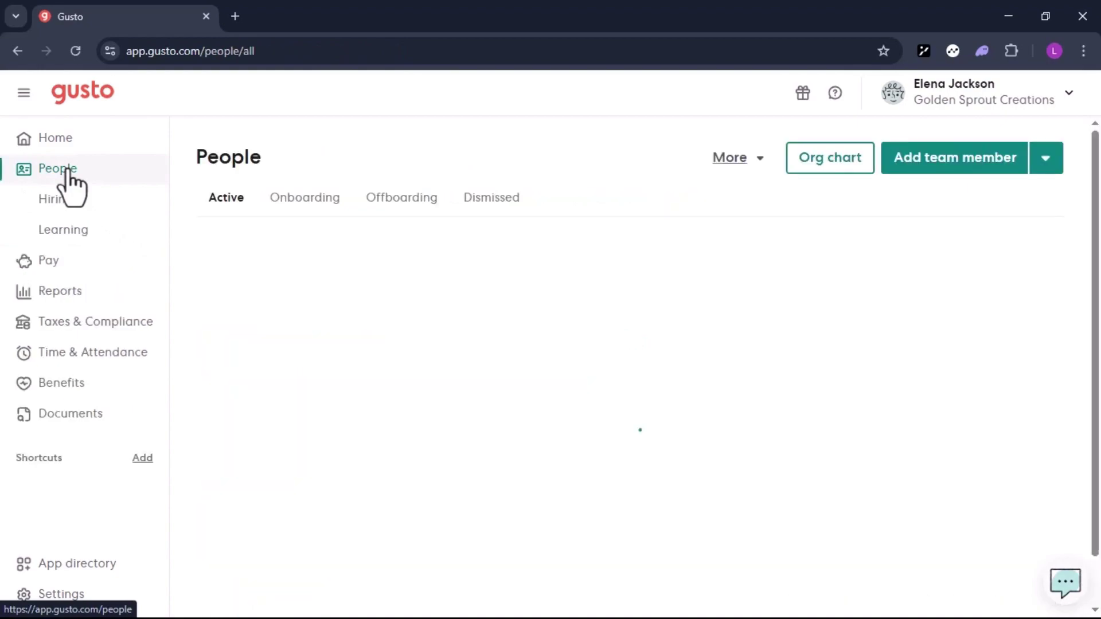